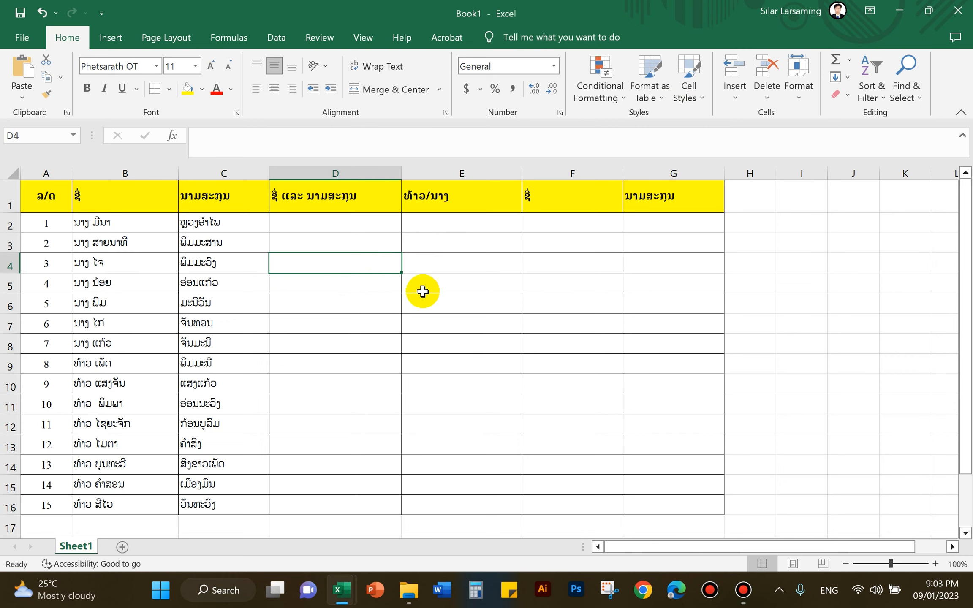
Survey columns D and E, then select the first name and surname in B2:C2.
left_click(425, 286)
left_click(438, 259)
left_click(443, 247)
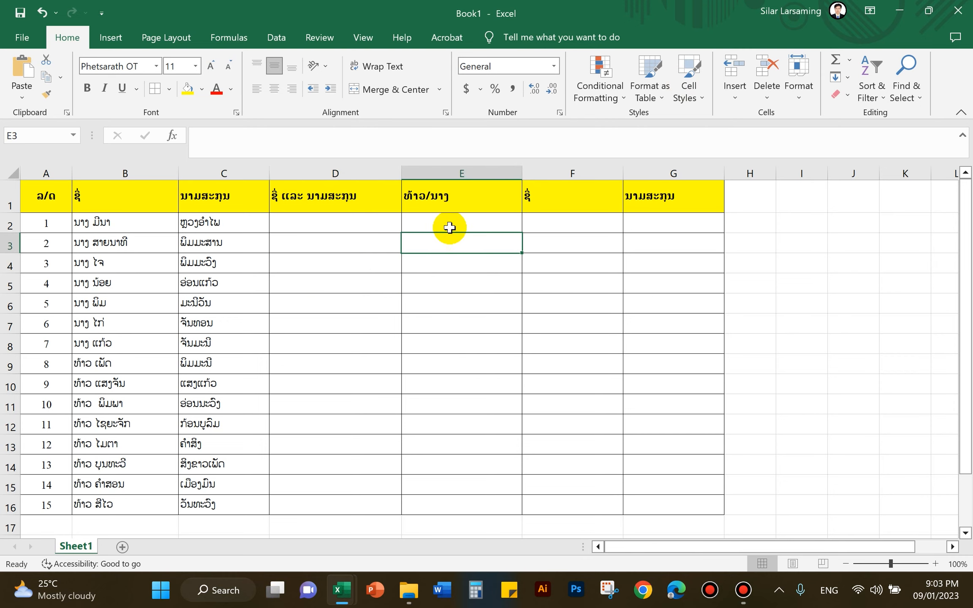
left_click(352, 241)
left_click(346, 227)
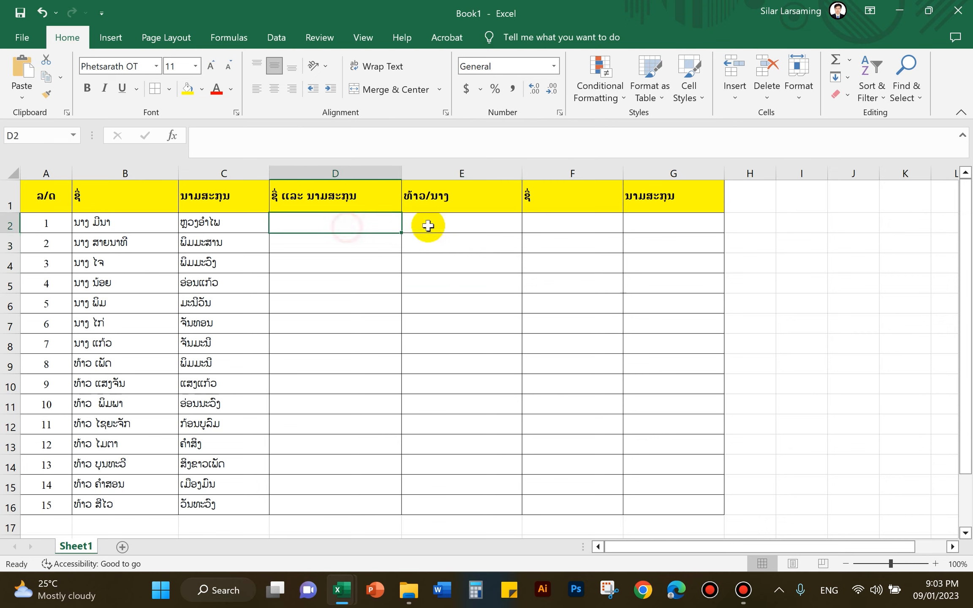
left_click(366, 245)
left_click(356, 261)
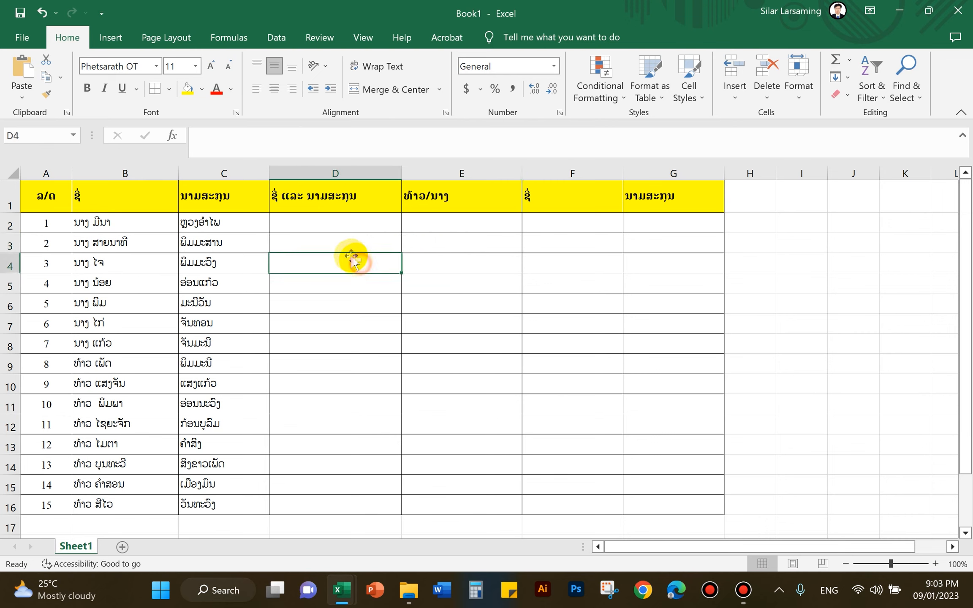
left_click(341, 243)
left_click(347, 224)
left_click(447, 223)
left_click(374, 243)
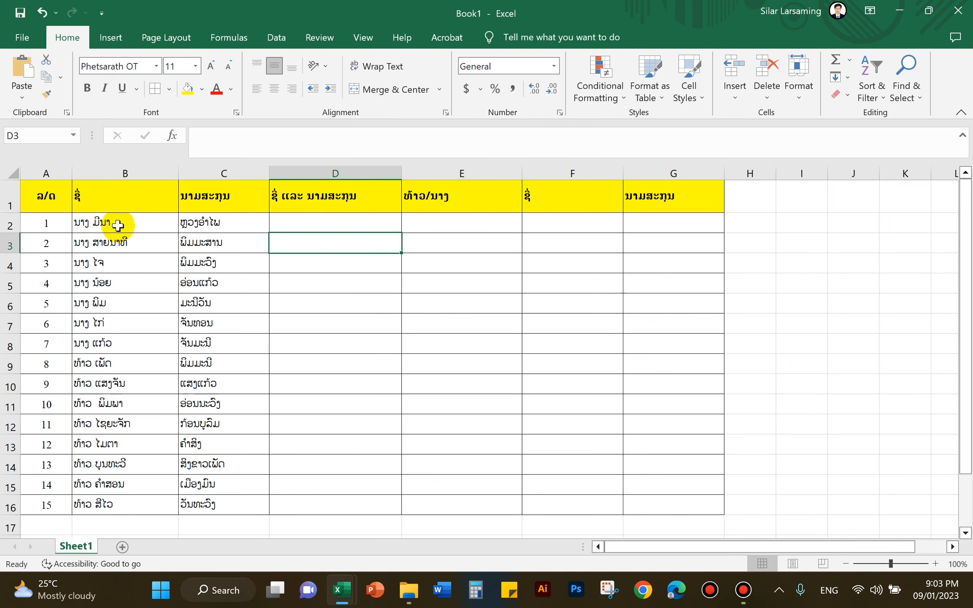
left_click_drag(117, 226, 197, 226)
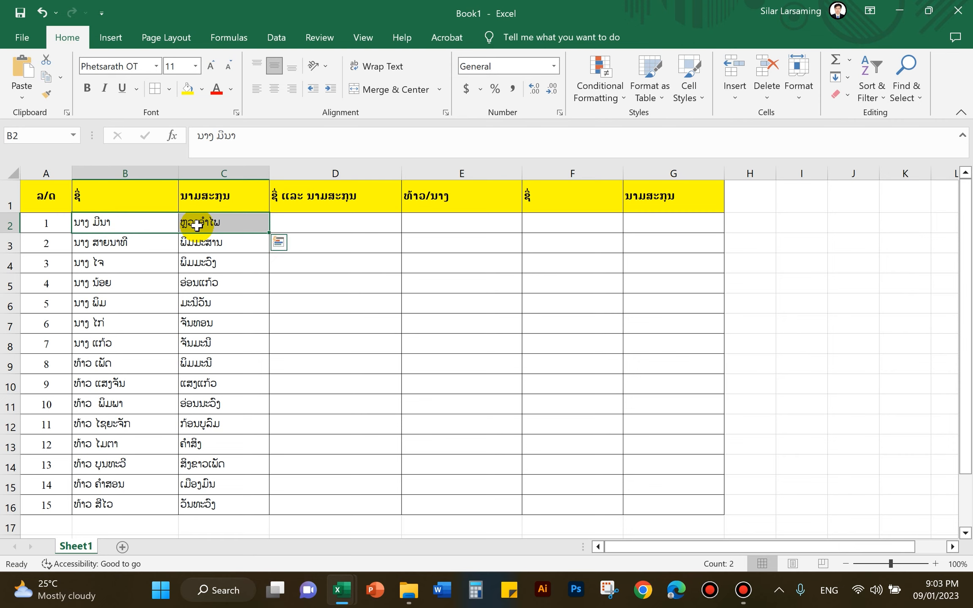
left_click_drag(122, 223, 245, 223)
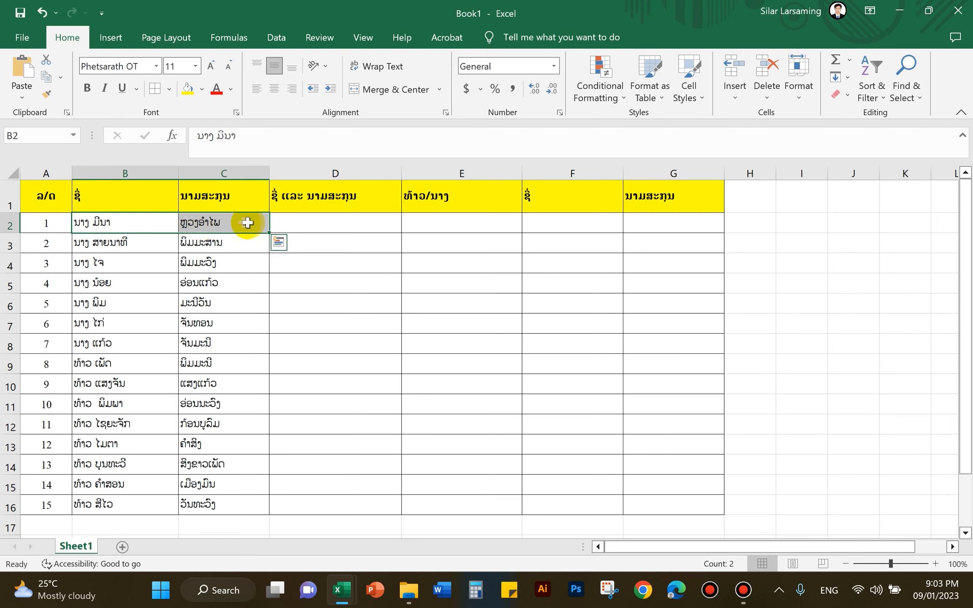
left_click(316, 225)
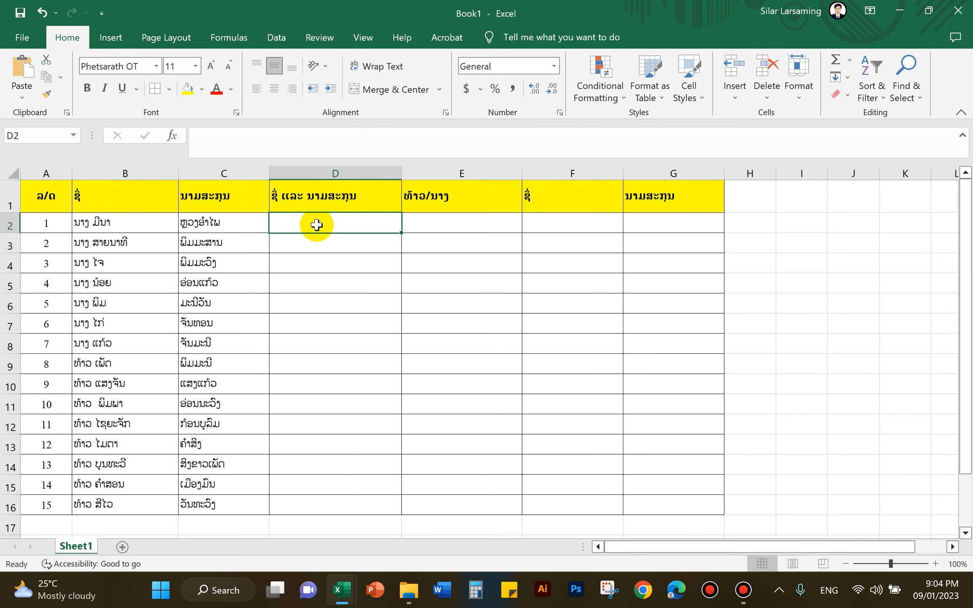
Check B2 and C2, then mark the ranges D2:D16 and E1:E16.
left_click(141, 227)
left_click(230, 228)
left_click(138, 225)
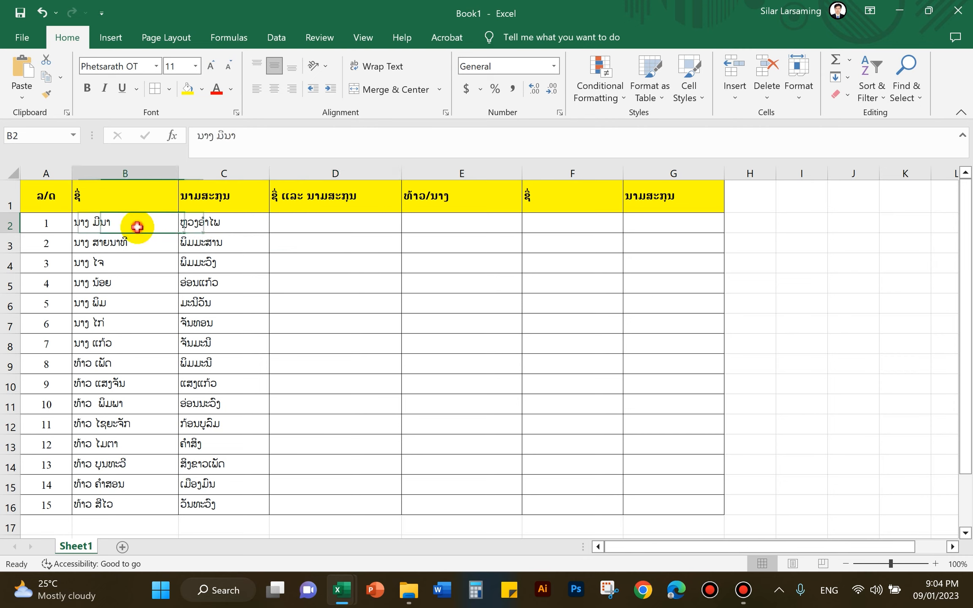
left_click(194, 226)
left_click(297, 228)
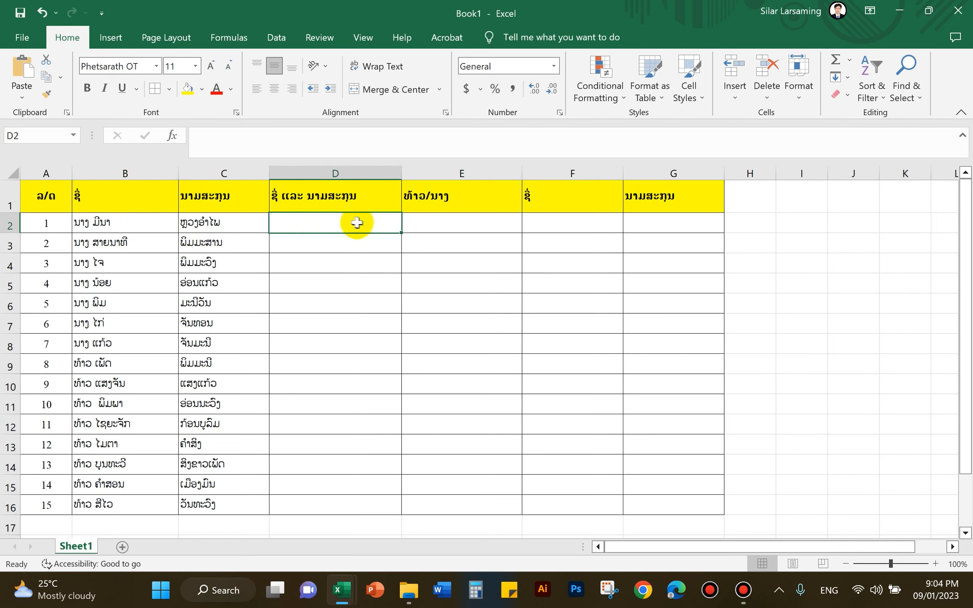
left_click_drag(347, 229, 348, 504)
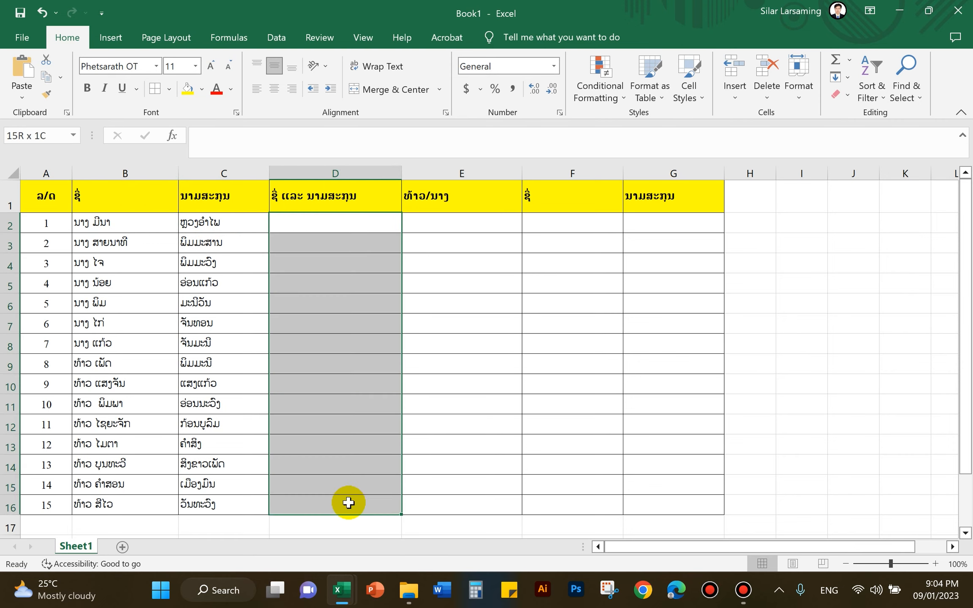
left_click(324, 224)
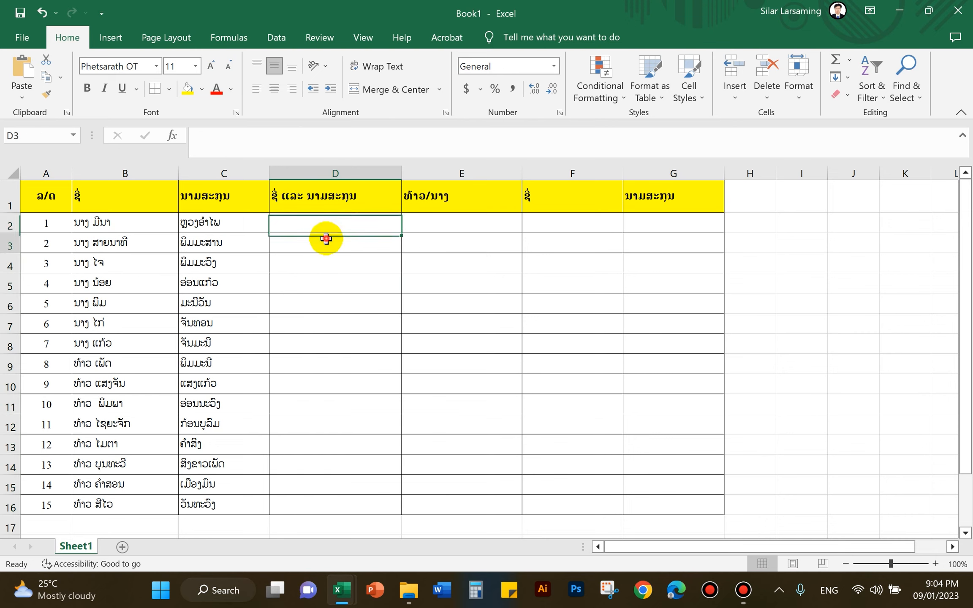
left_click(418, 227)
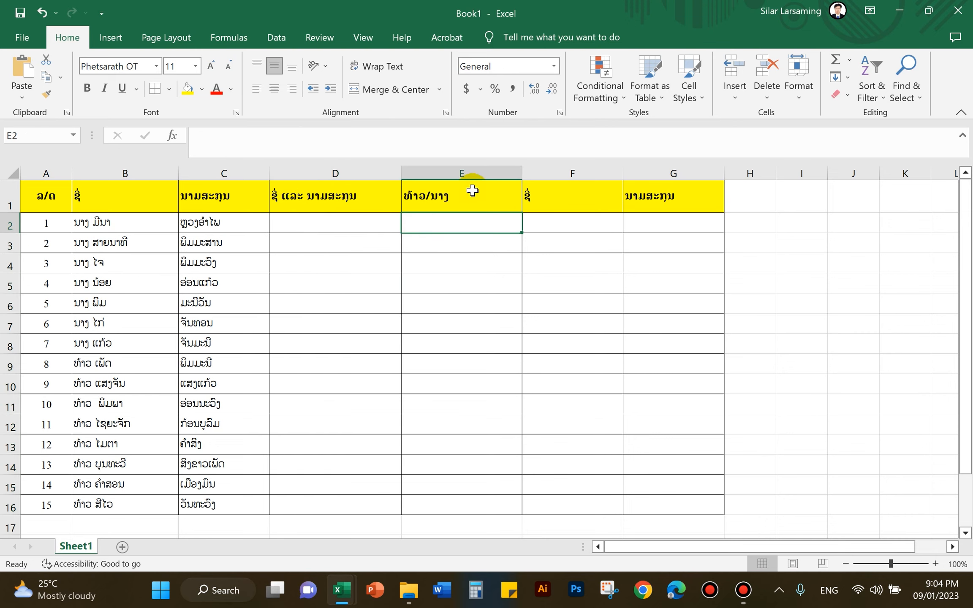
left_click(472, 191)
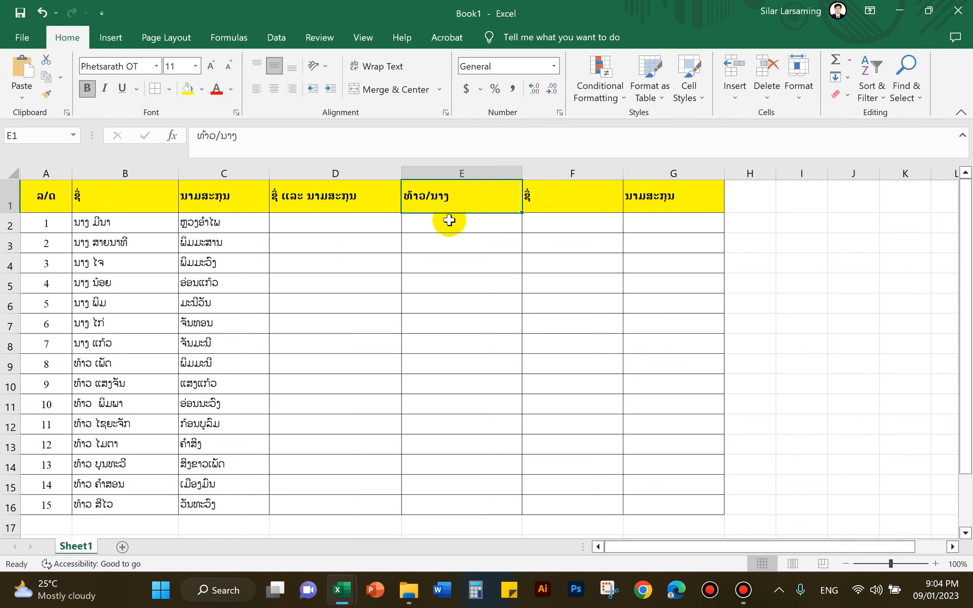
left_click_drag(454, 202, 472, 513)
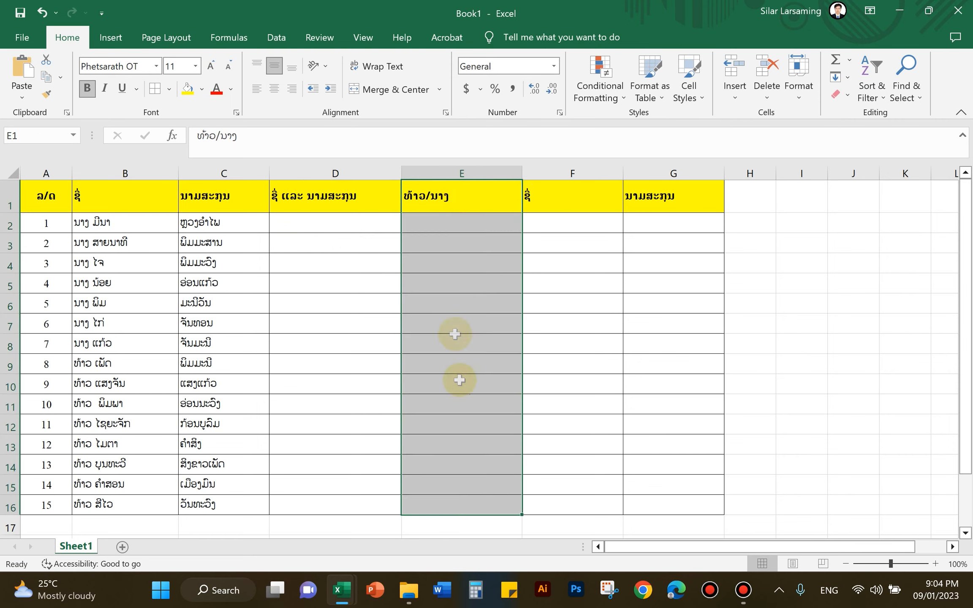
left_click(449, 229)
left_click_drag(455, 202, 457, 507)
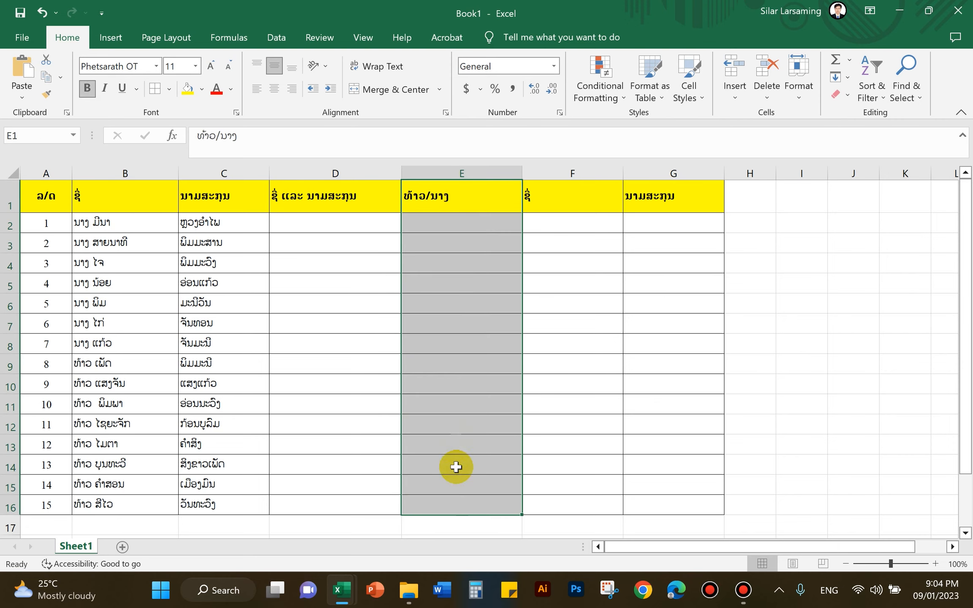
left_click(449, 228)
Mark the first-name cells F2:F16 and surname column G, then return to D2.
left_click(583, 201)
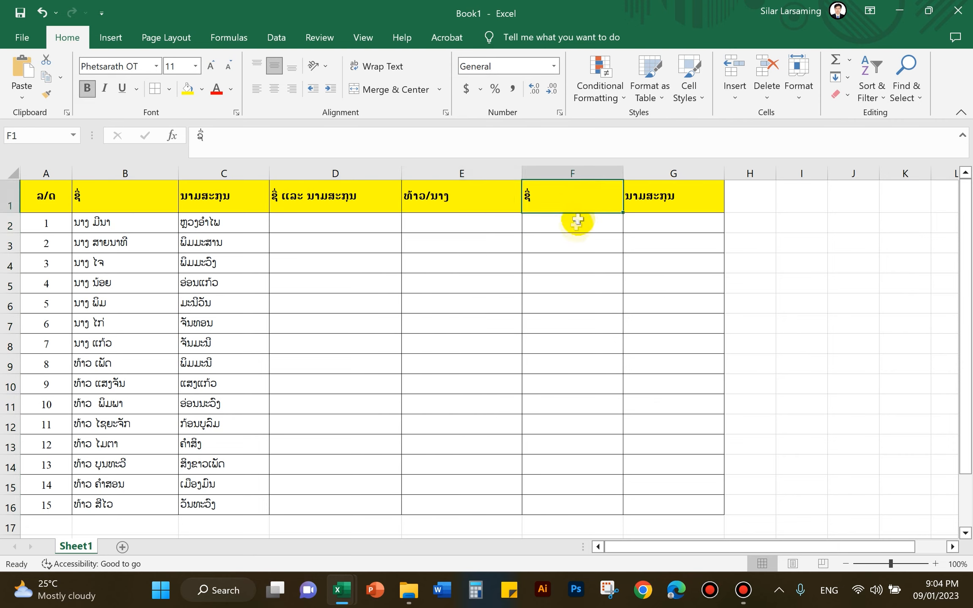
left_click_drag(572, 221, 572, 502)
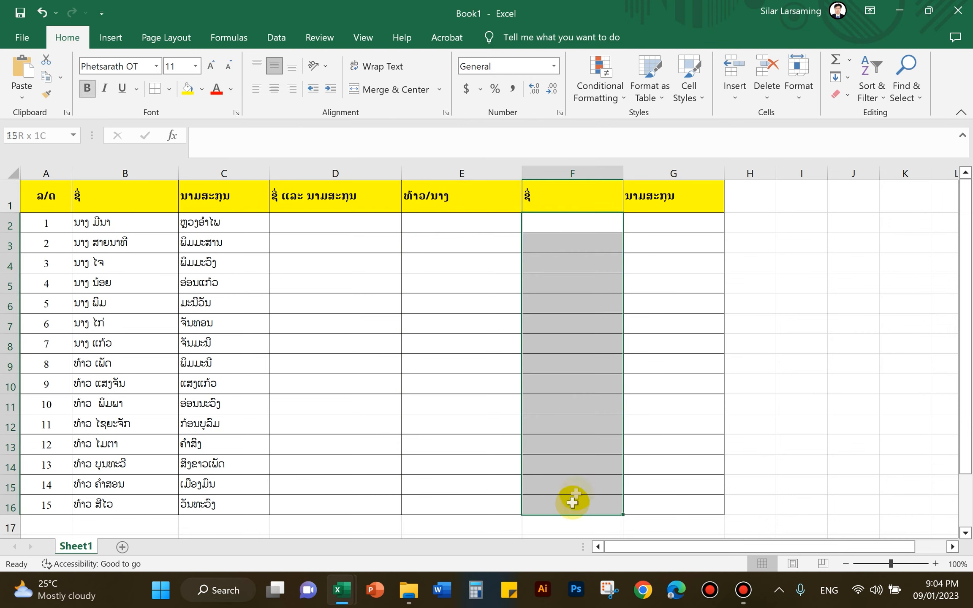
left_click(677, 218)
left_click_drag(675, 196, 672, 503)
left_click(398, 323)
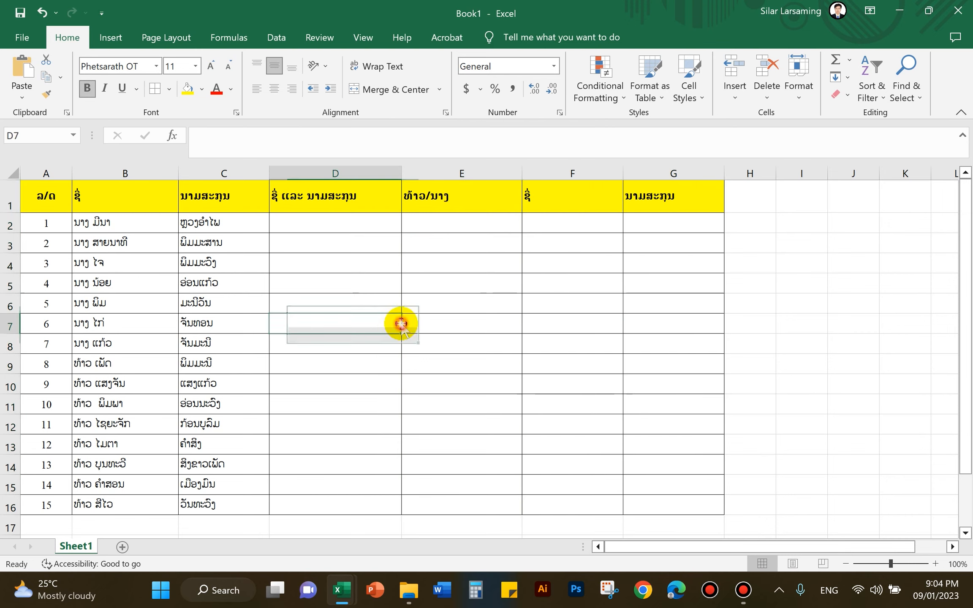
left_click(449, 321)
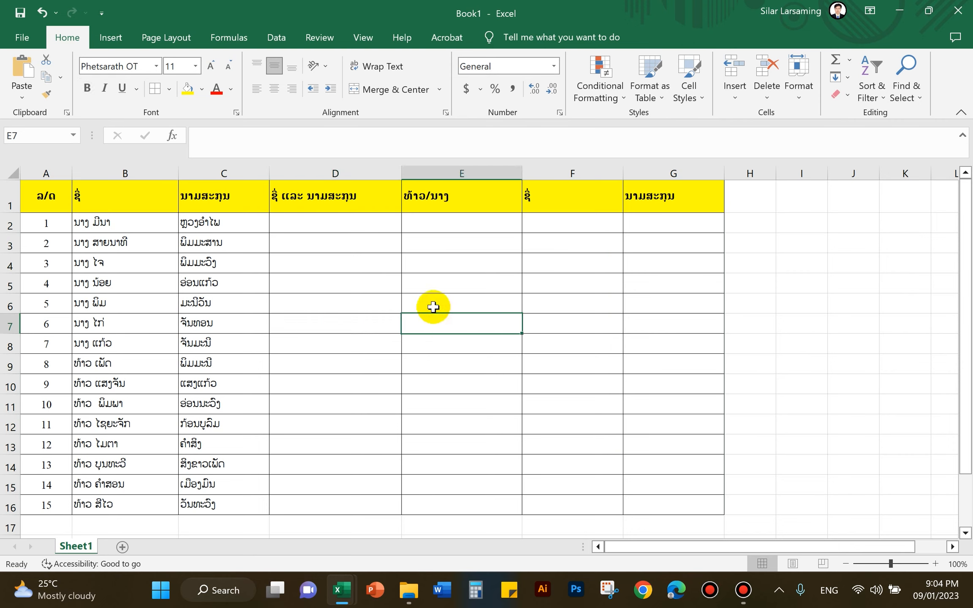
left_click(342, 288)
left_click(329, 263)
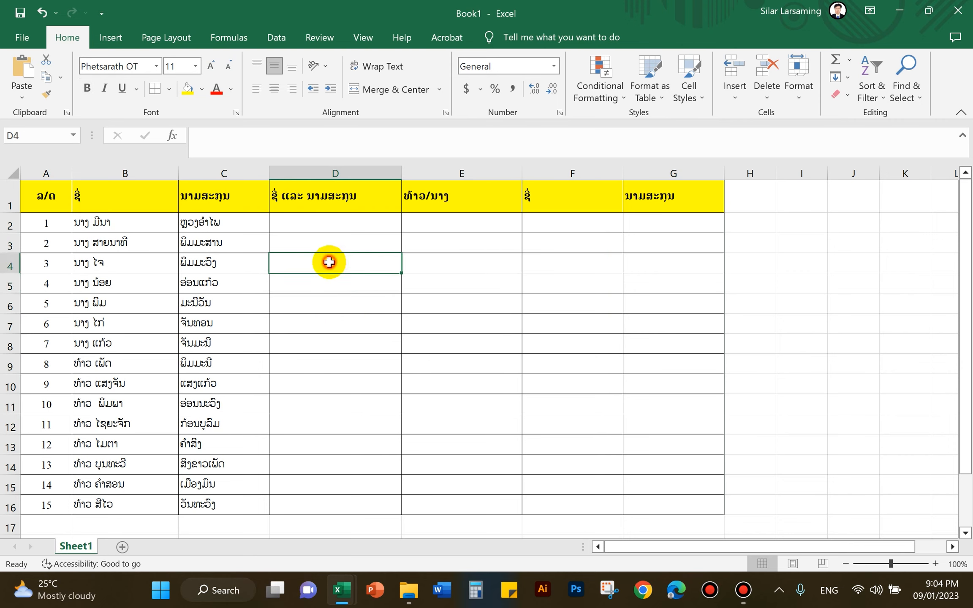
left_click(329, 225)
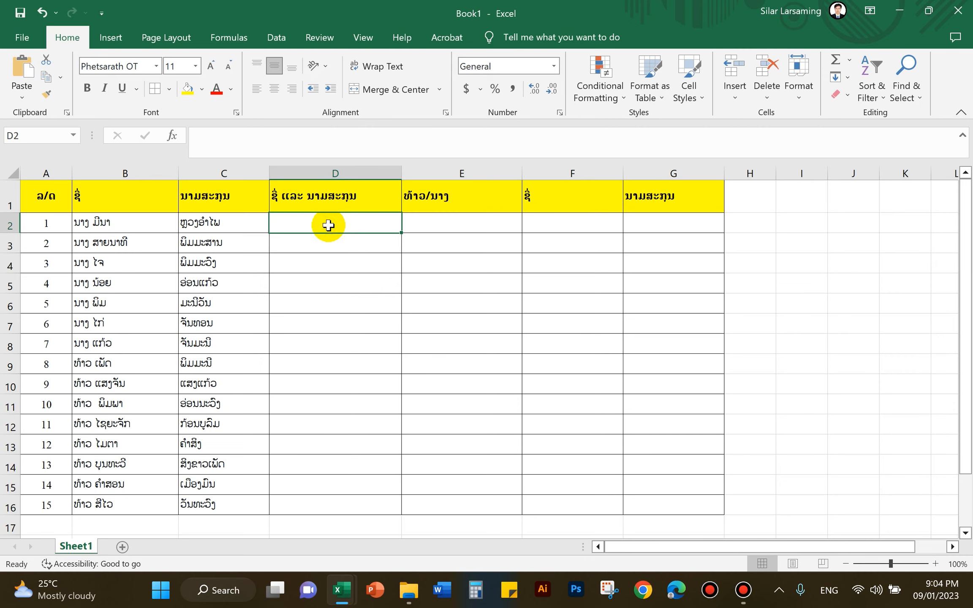
left_click(206, 224)
left_click(134, 222)
left_click(239, 223)
Enter =B2&" "&C2 in D2 to join the first name and surname.
left_click(299, 226)
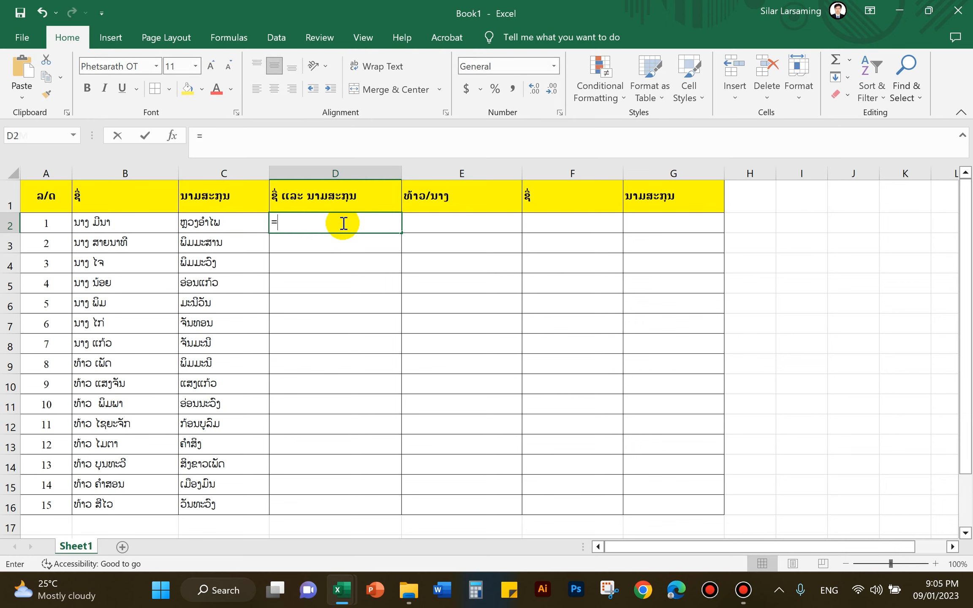
type("=")
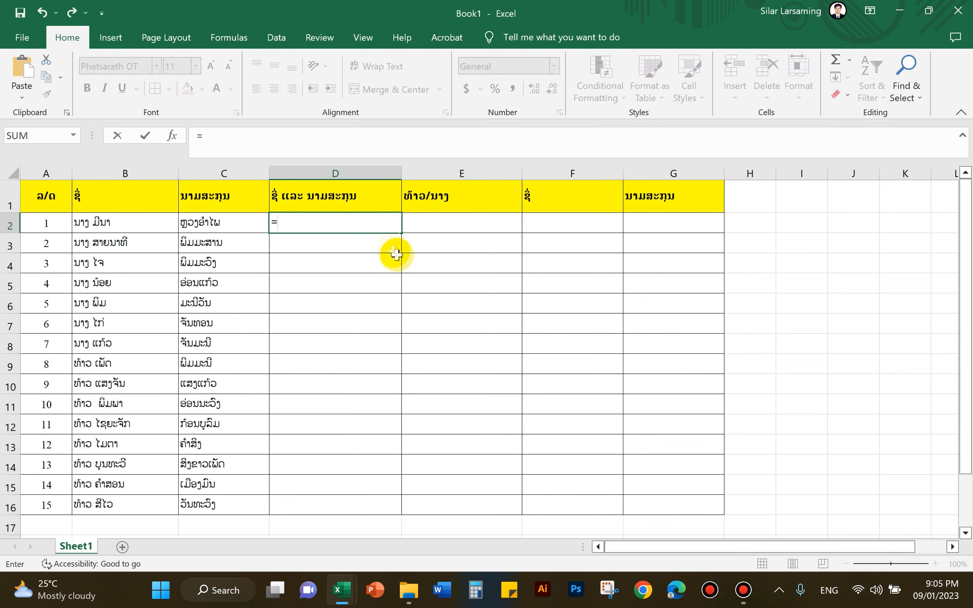
left_click(113, 224)
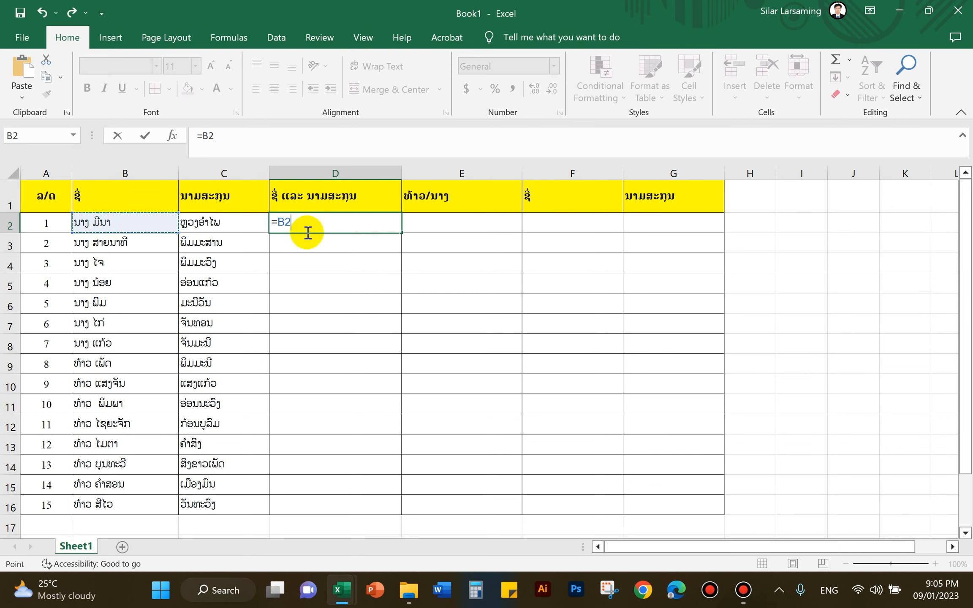
type("&\" \"&")
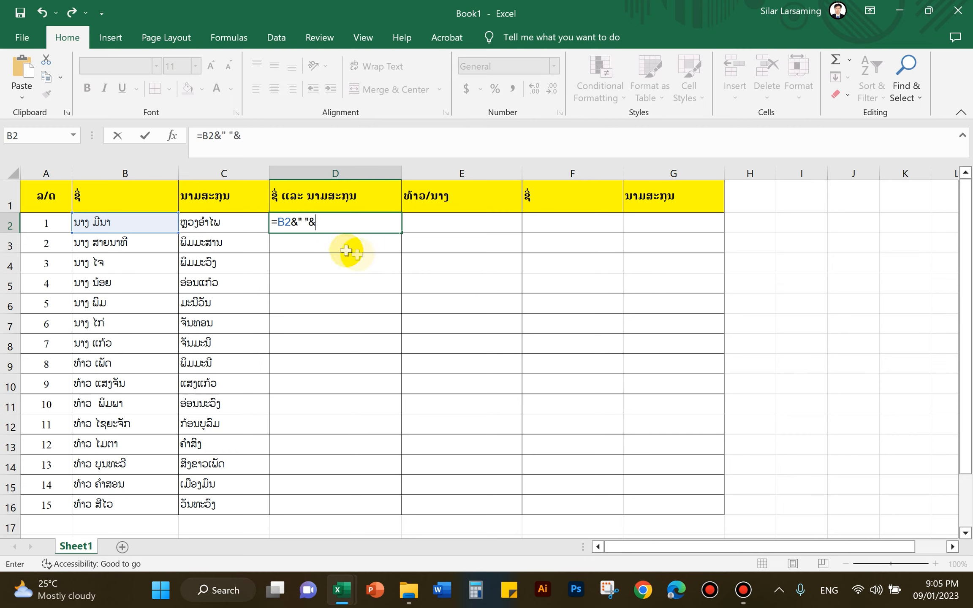
left_click(225, 223)
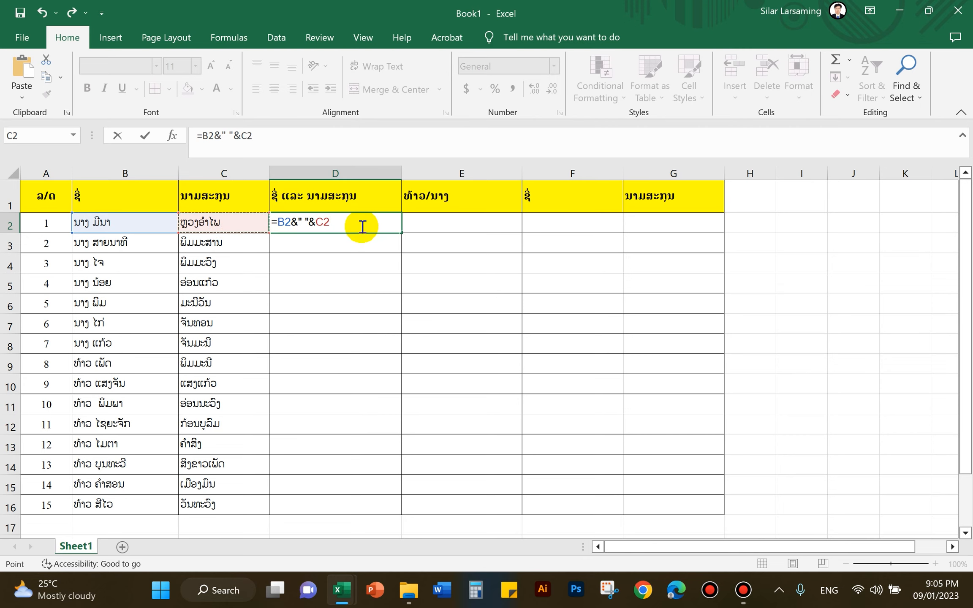
key("Return")
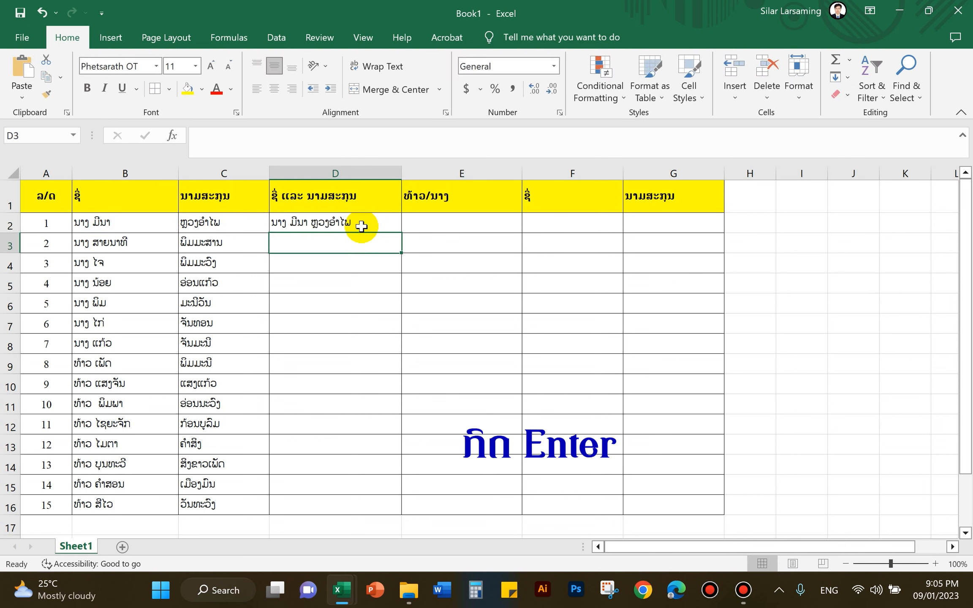
left_click(359, 225)
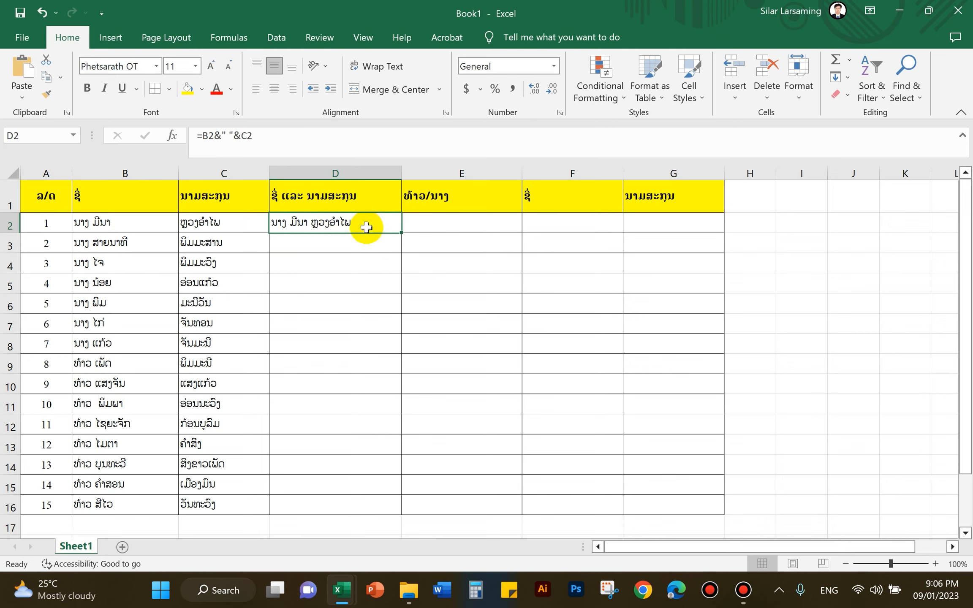
left_click(364, 242)
left_click(360, 227)
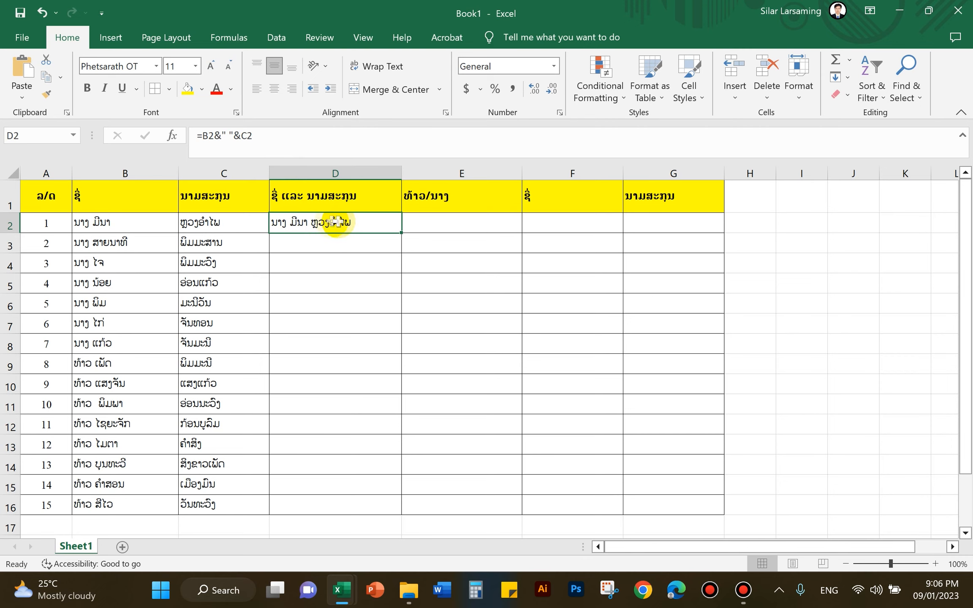
Fill the D2 formula down to D16 and check the copies in D8–D16.
double_click(401, 232)
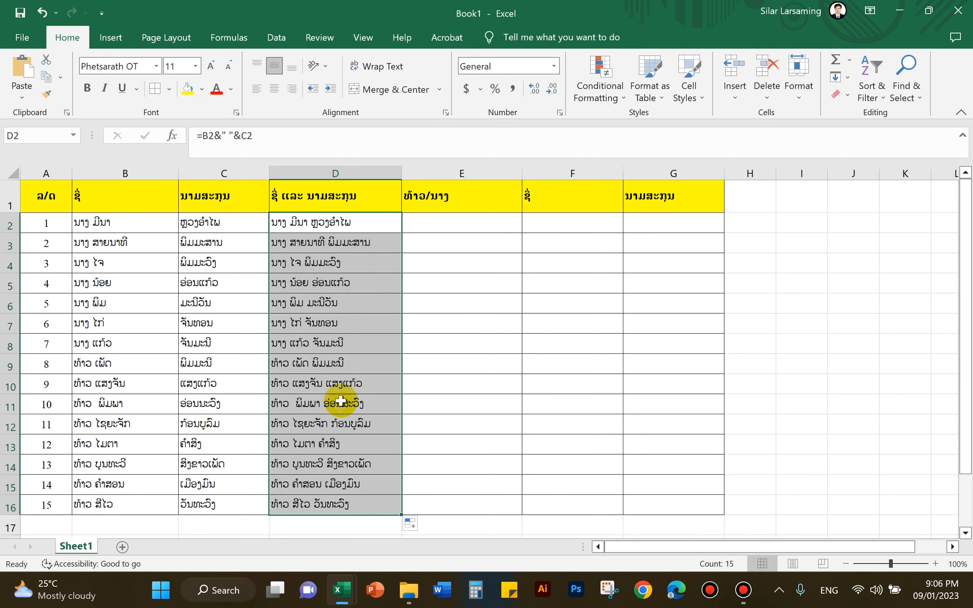
left_click(346, 507)
left_click(355, 484)
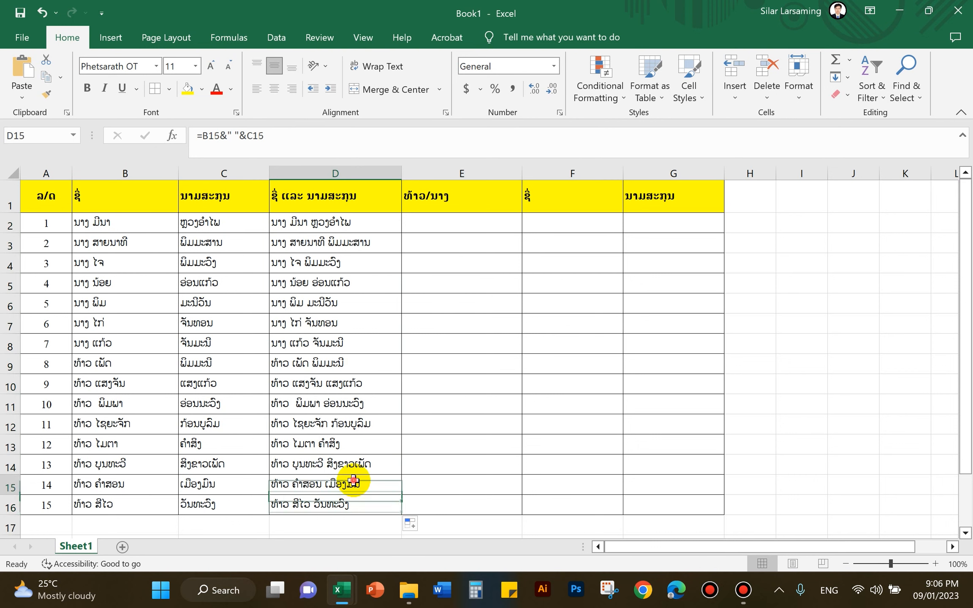
left_click(352, 463)
left_click(343, 444)
left_click(334, 424)
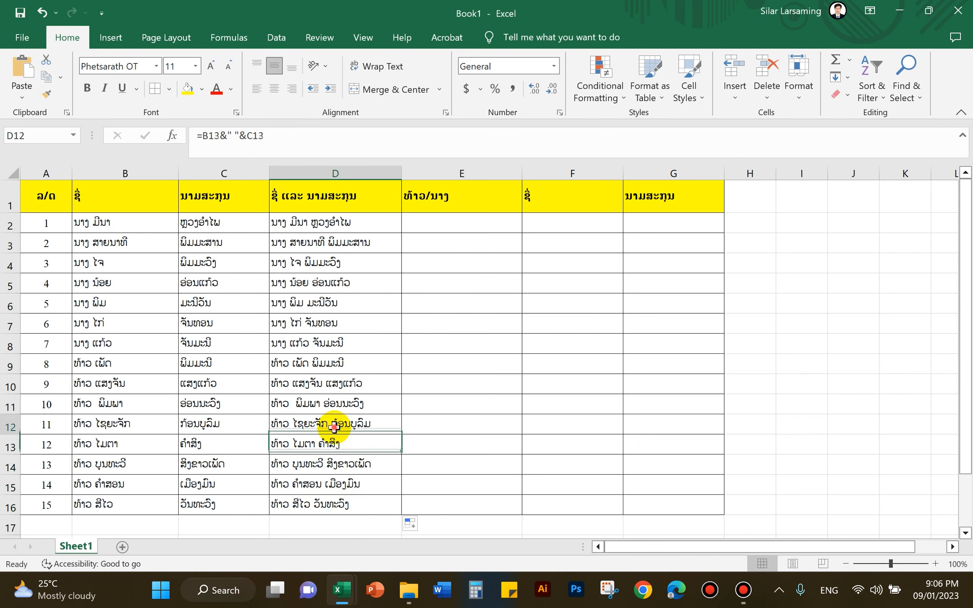
left_click(332, 404)
left_click(333, 386)
left_click(329, 364)
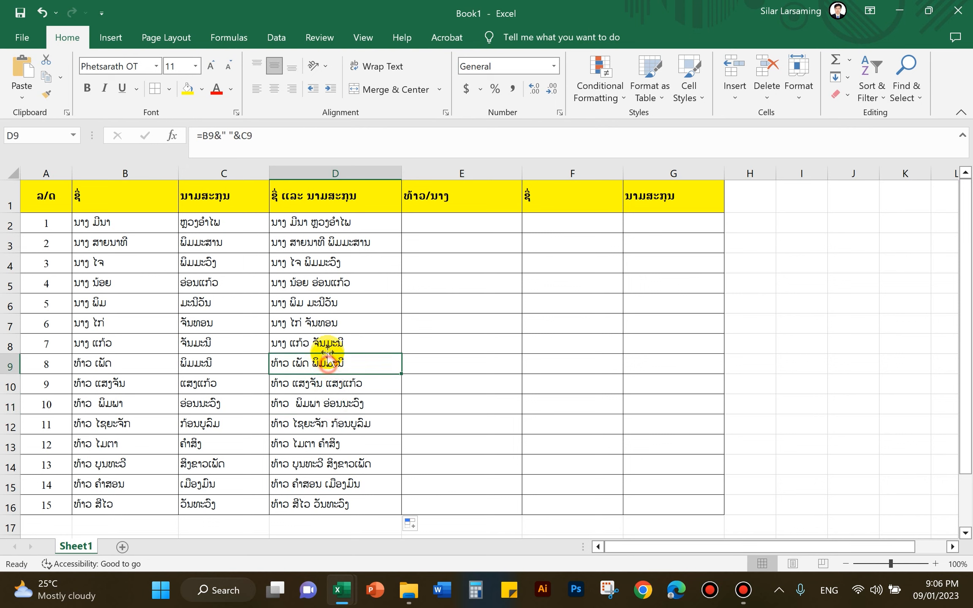
left_click(326, 343)
Look over the empty E2, F2 and G2 cells and the full name in D2.
left_click(420, 225)
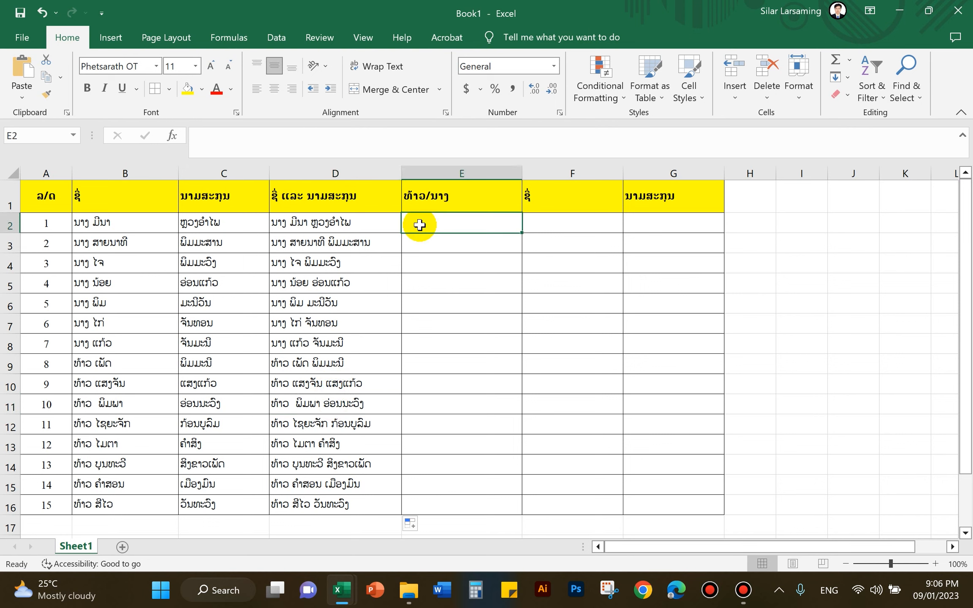
left_click(433, 257)
left_click(445, 219)
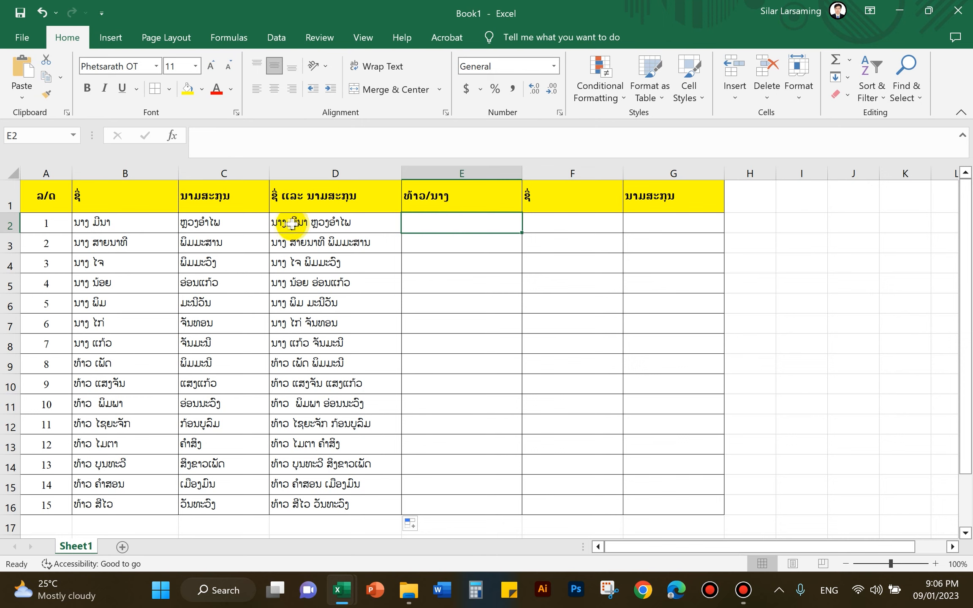
left_click(566, 223)
left_click(292, 223)
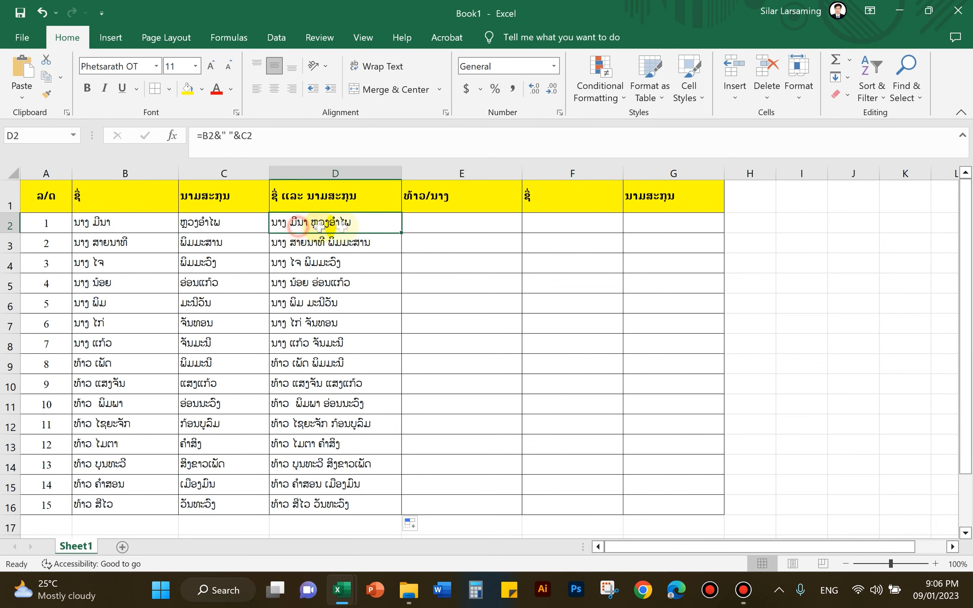
left_click(645, 224)
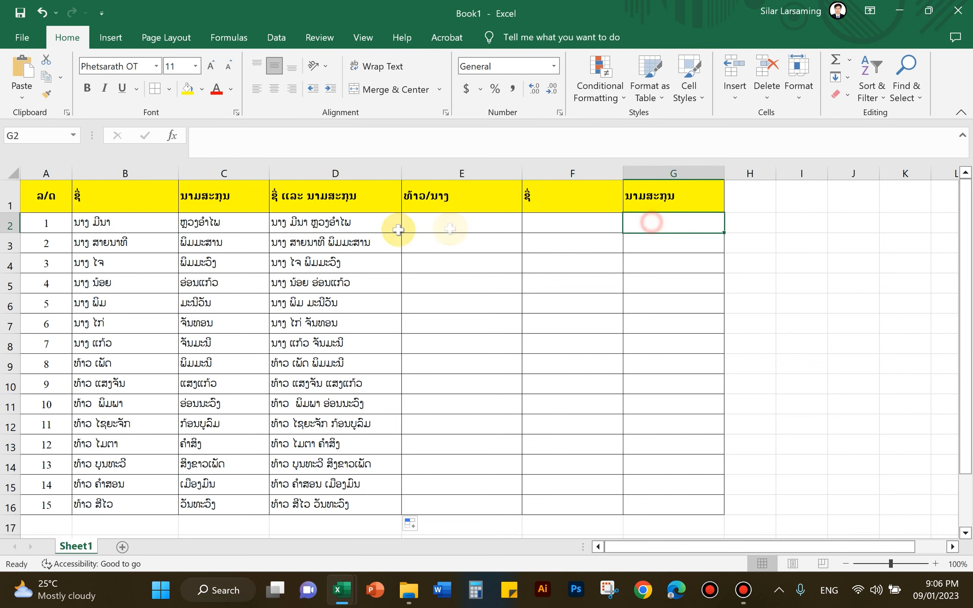
left_click(494, 228)
left_click(576, 224)
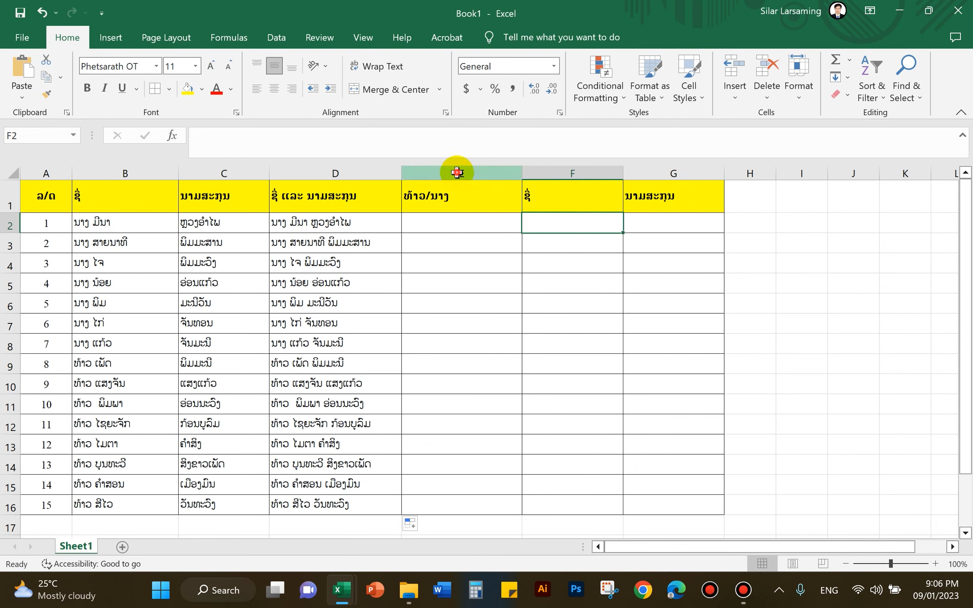
left_click(459, 173)
left_click(453, 220)
Switch the Windows keyboard input language to Lao.
left_click(565, 222)
left_click(637, 224)
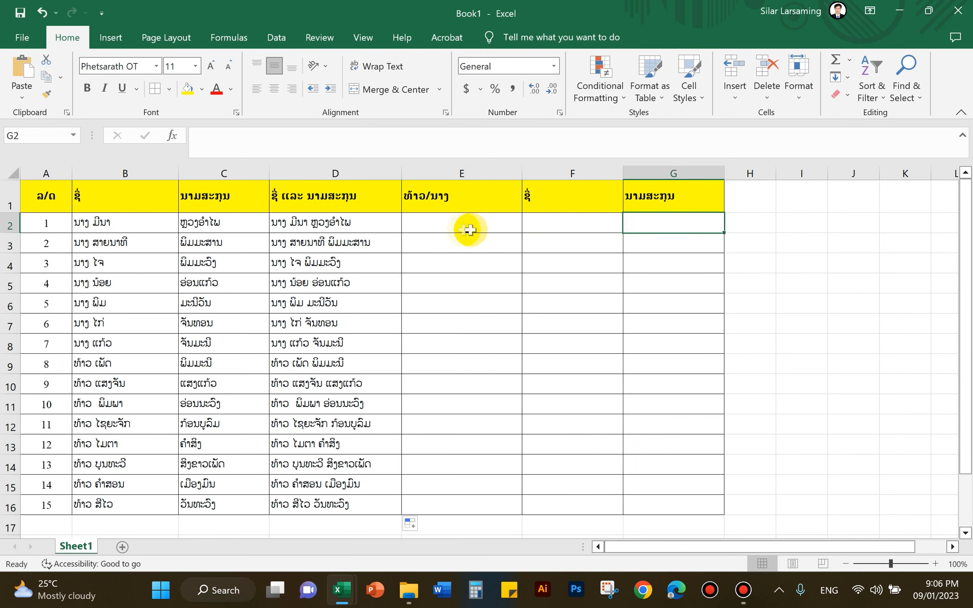
left_click(461, 228)
left_click(558, 226)
left_click(653, 226)
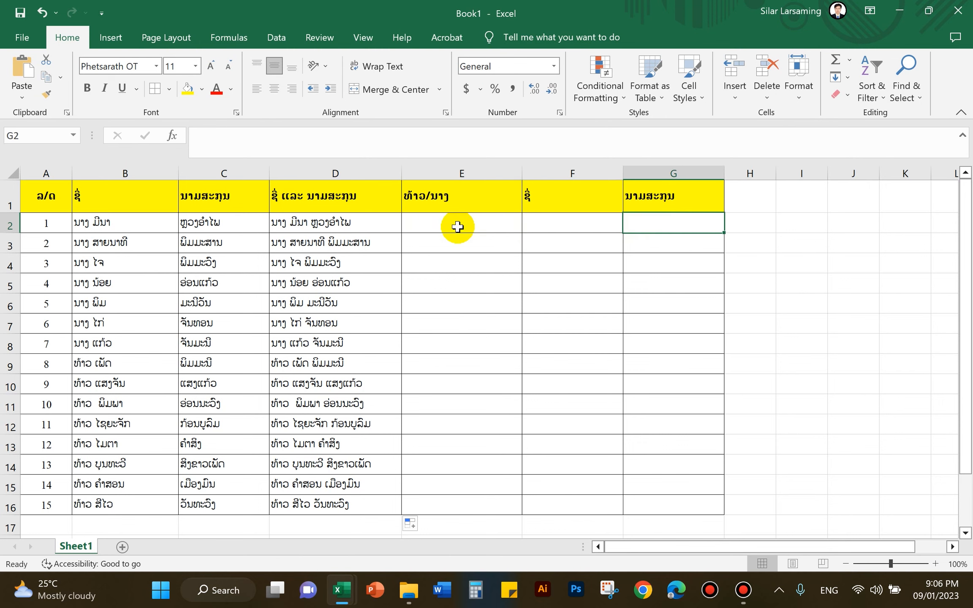
left_click(457, 226)
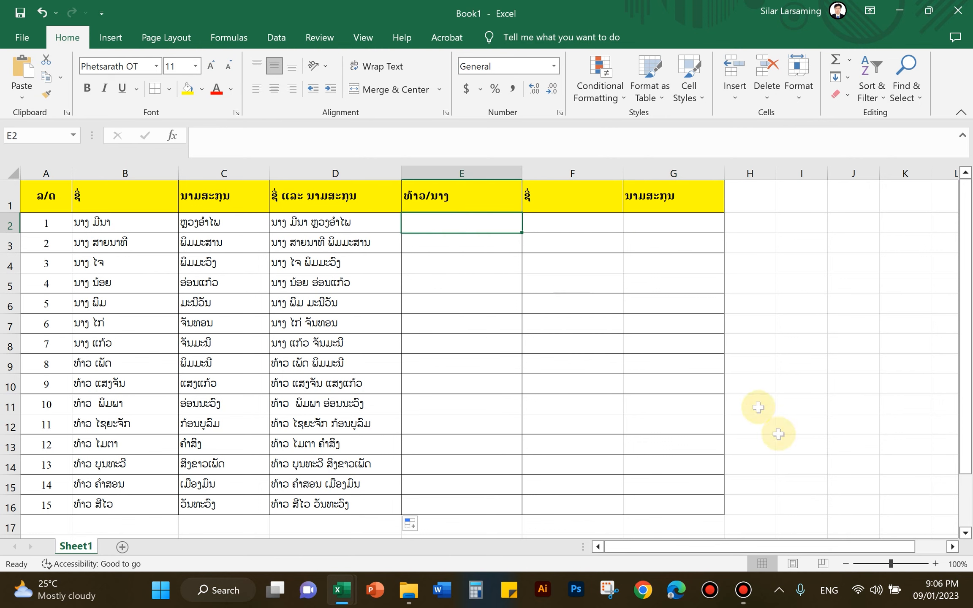
left_click(829, 591)
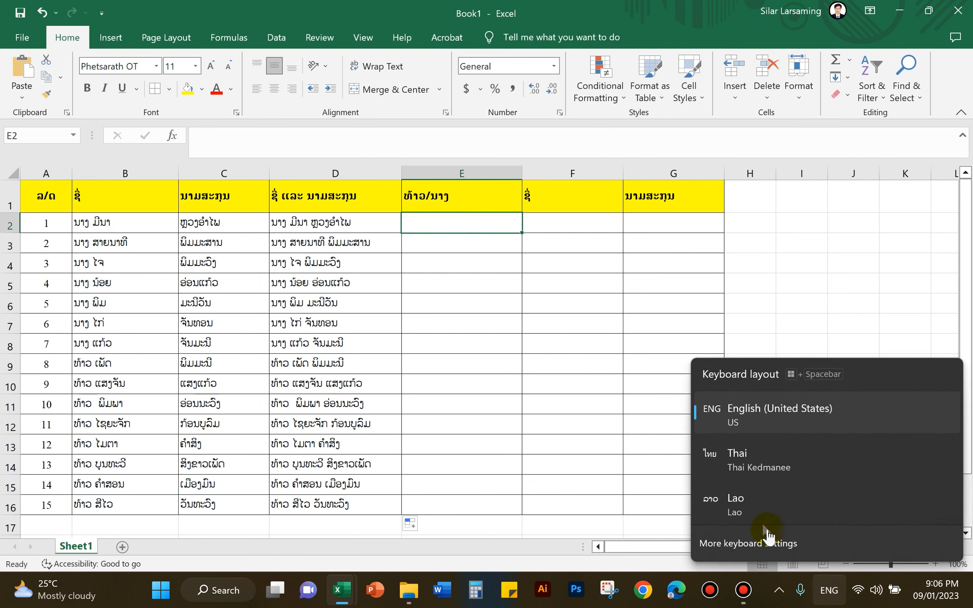
left_click(748, 502)
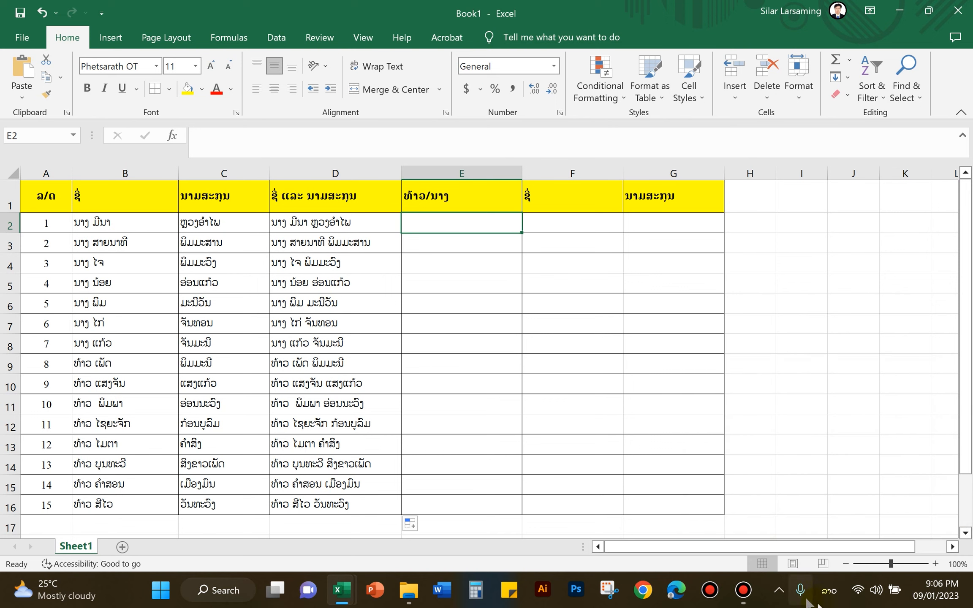
Select the name data B2:D16, then check D10, E2 and B2.
left_click_drag(92, 222, 348, 504)
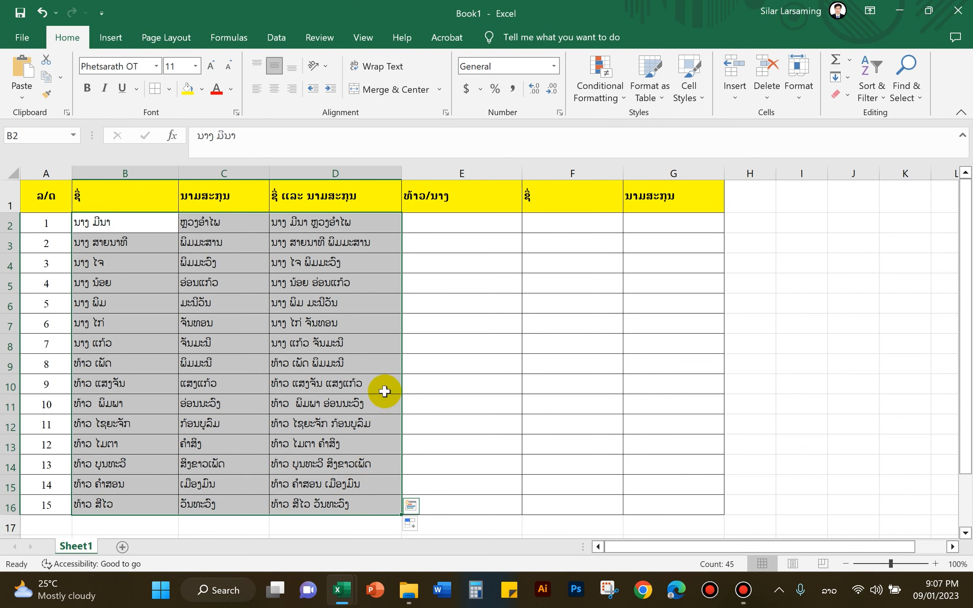
left_click(382, 385)
left_click(439, 221)
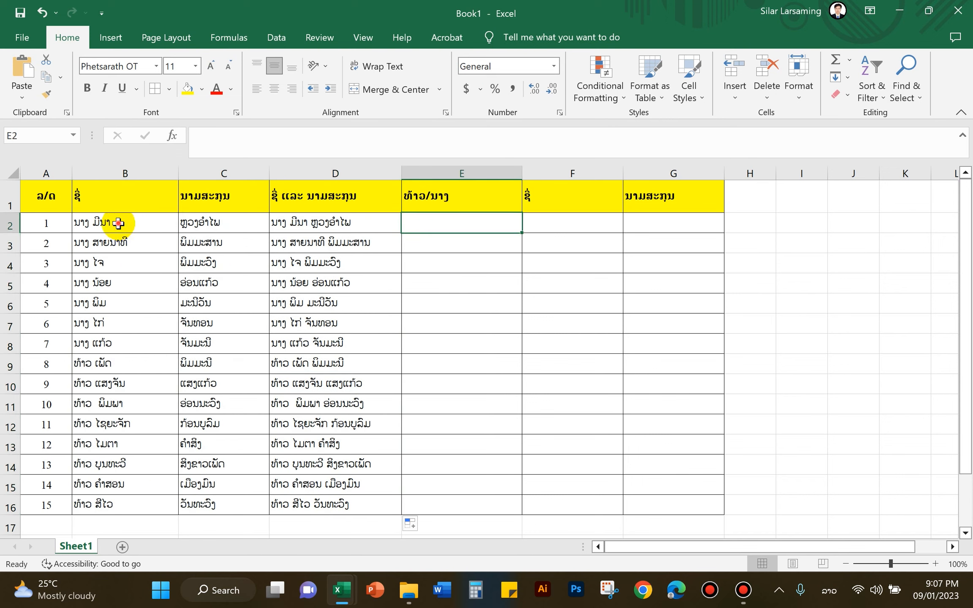
left_click(119, 223)
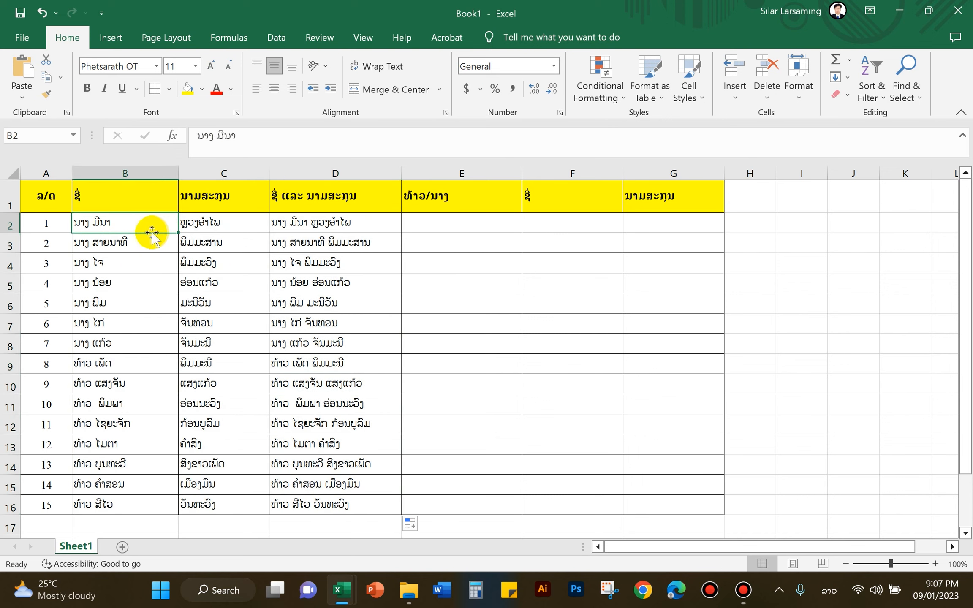
Enter the title ນາງ in E2 and the person's first name and surname in F2 and G2.
left_click(455, 225)
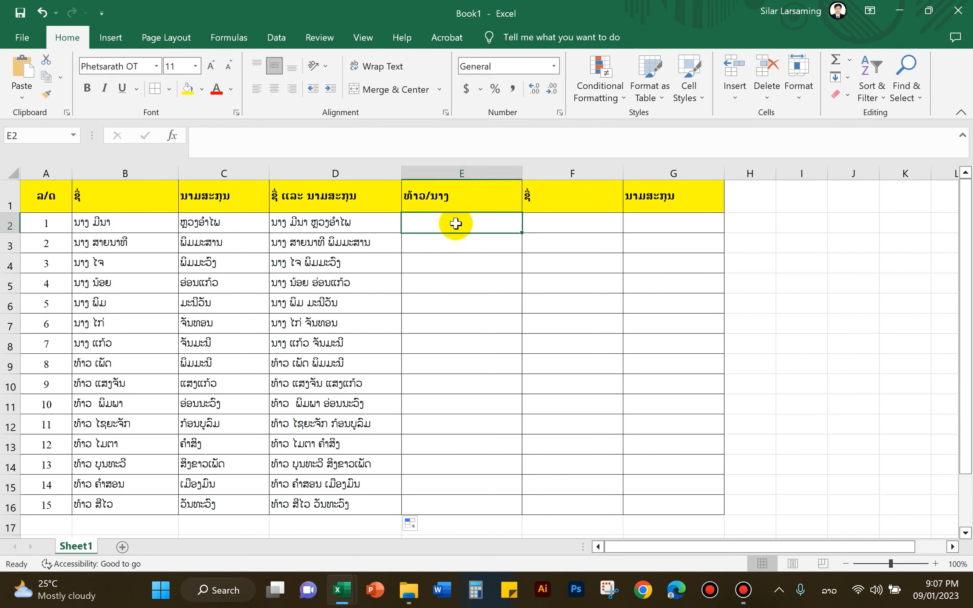
type("ນາງ")
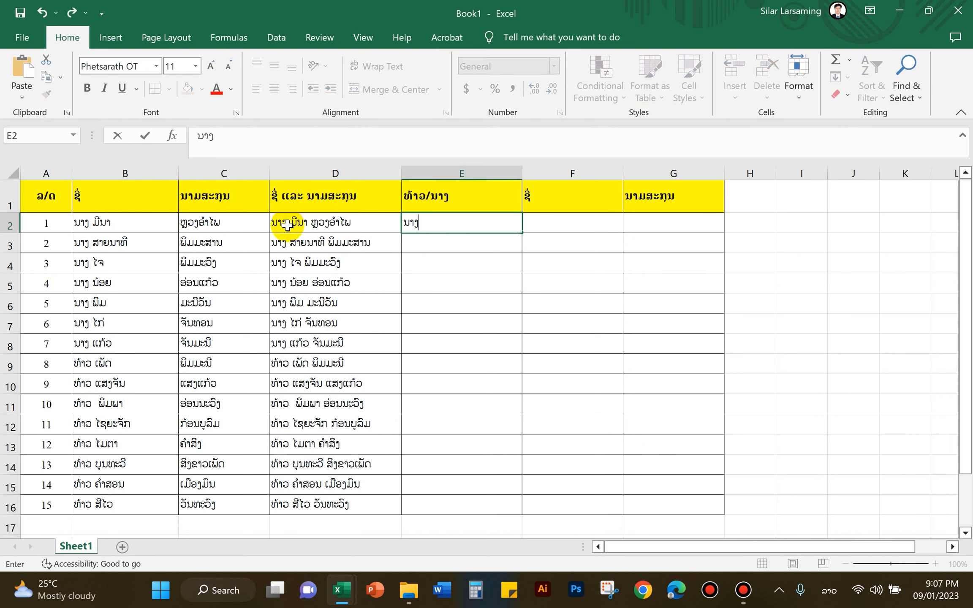
left_click(287, 225)
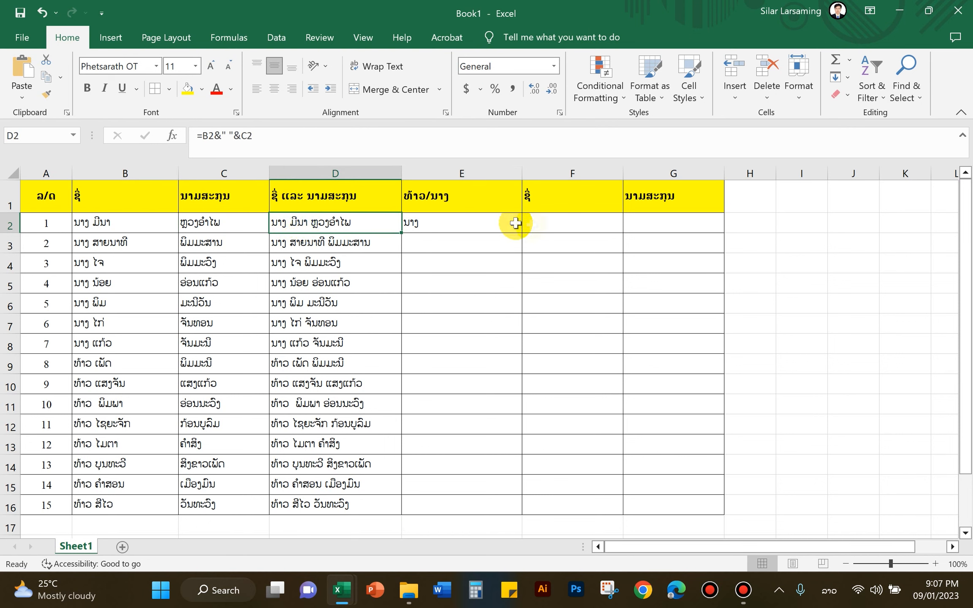
left_click(573, 224)
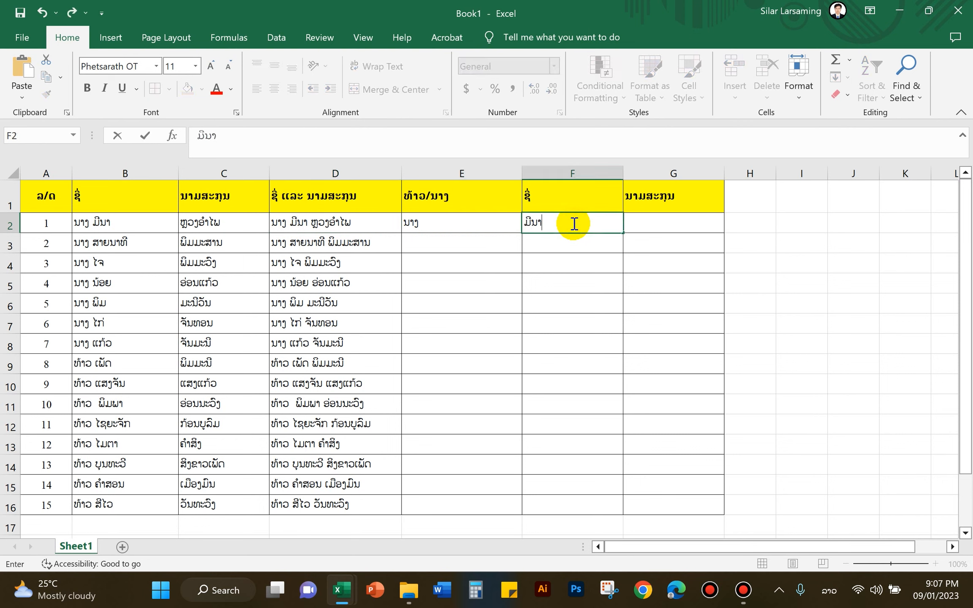
left_click(674, 229)
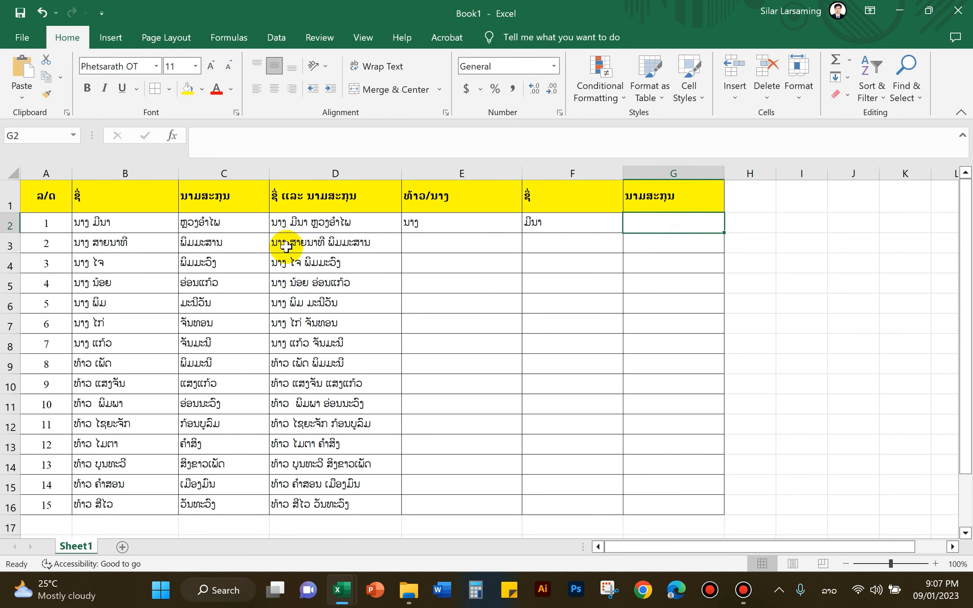
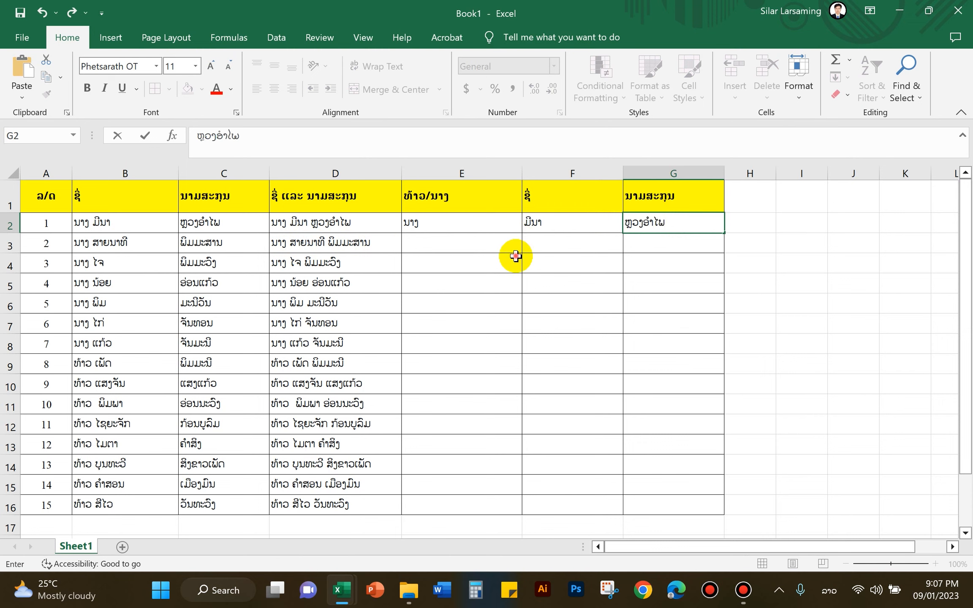
left_click(515, 257)
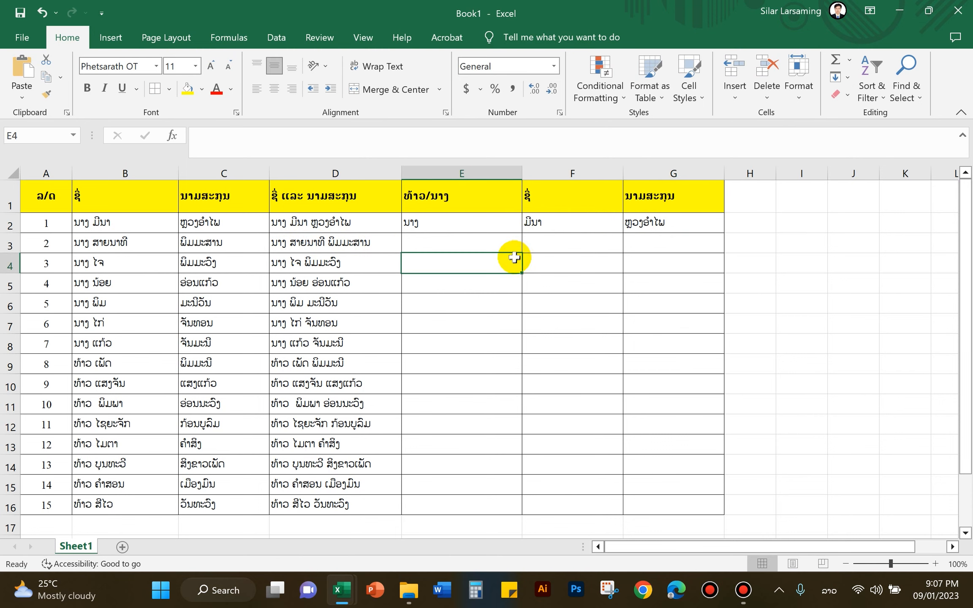
Review the example row E2:G2, then select E3.
left_click(454, 224)
left_click(552, 222)
left_click(485, 224)
left_click_drag(485, 224, 659, 222)
left_click(484, 226)
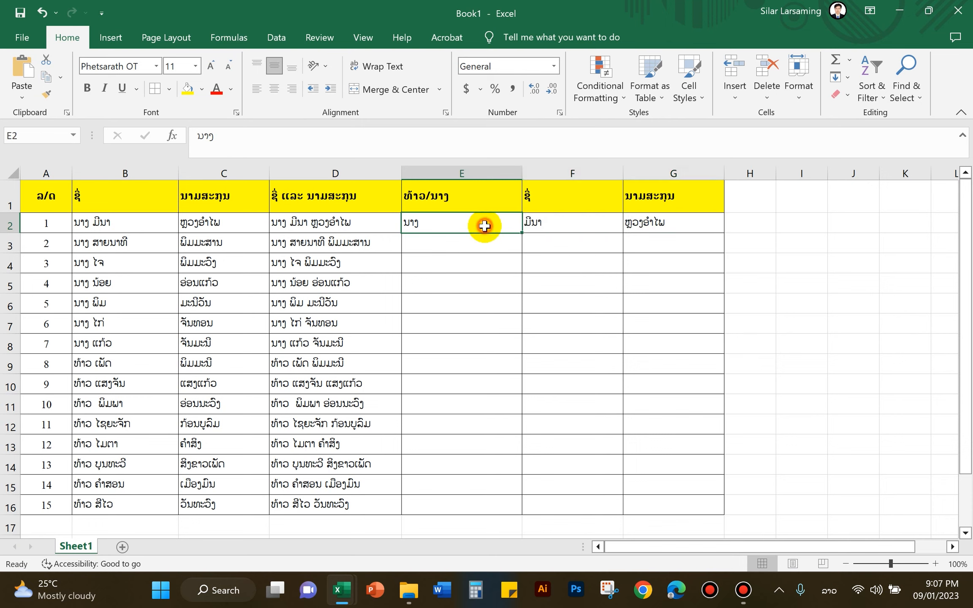
left_click(482, 243)
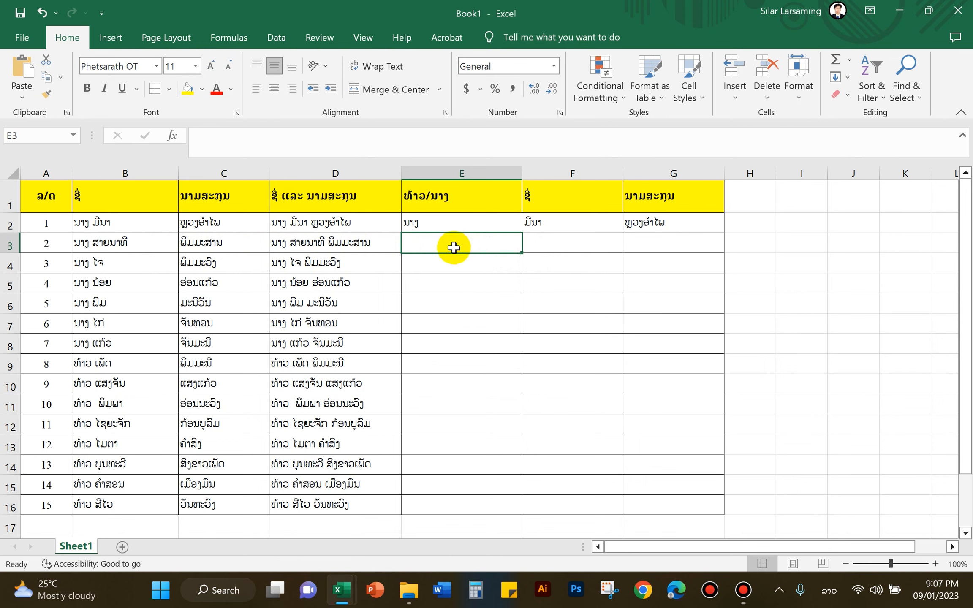
Flash Fill titles, first names and surnames into E3:G16 with Ctrl+E for each column.
key("ctrl+e")
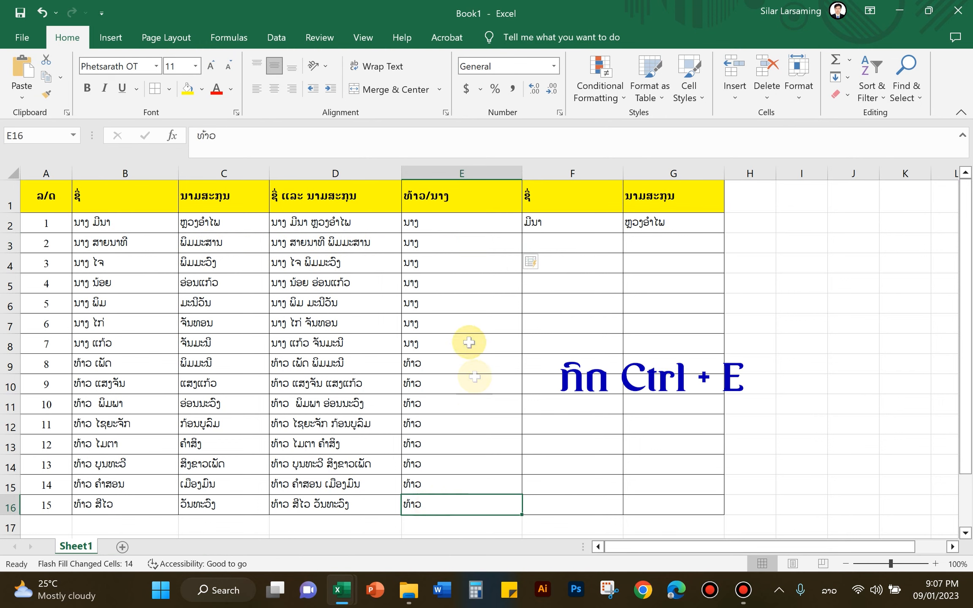
left_click(455, 223)
left_click(553, 244)
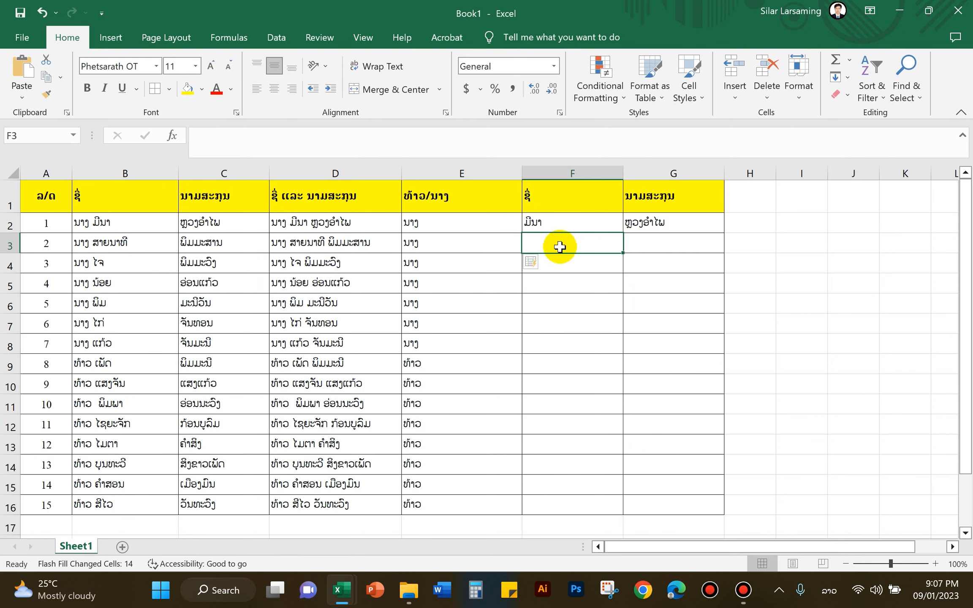
key("ctrl+e")
left_click(663, 246)
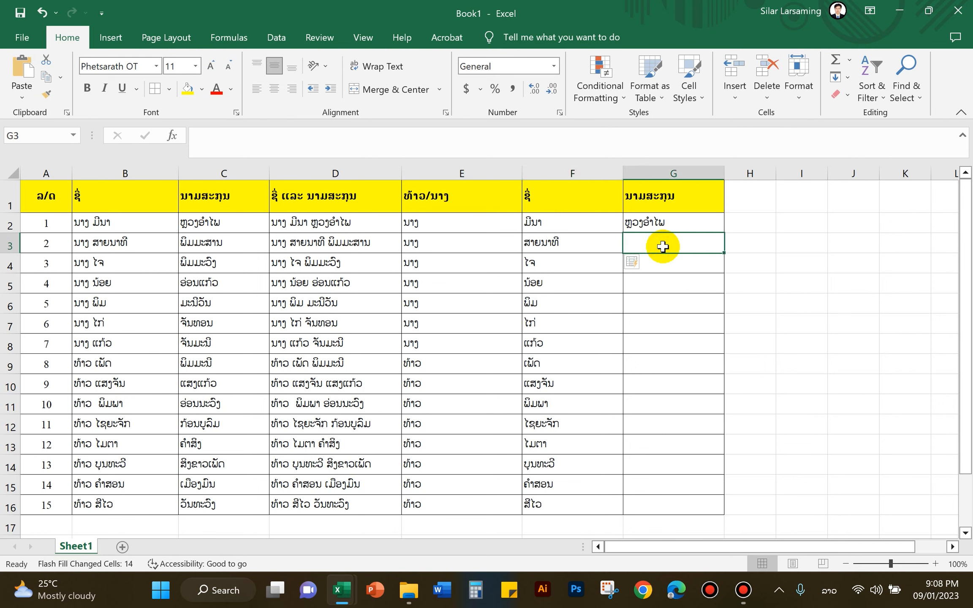
key("ctrl+e")
left_click(653, 281)
left_click(597, 317)
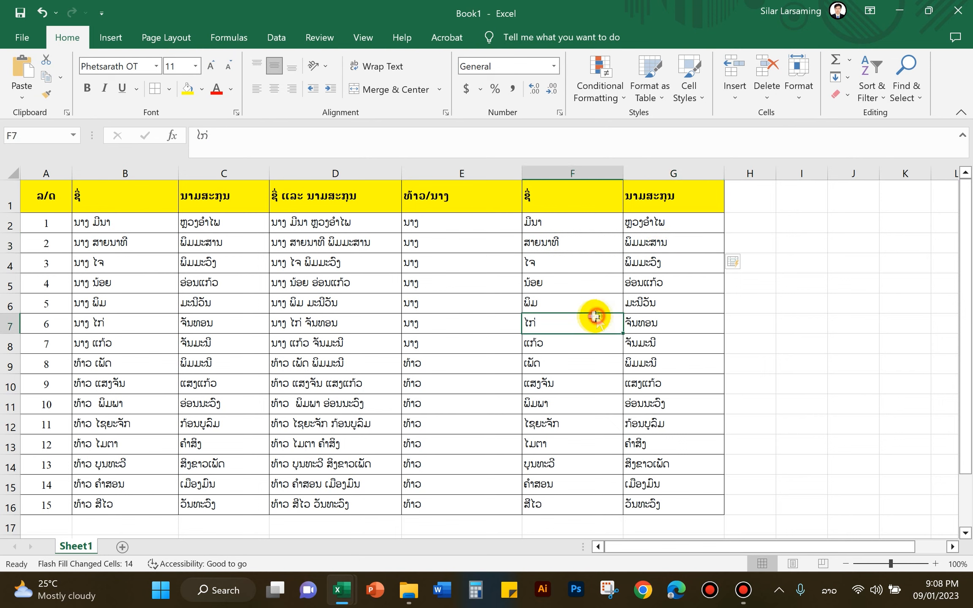
left_click(482, 221)
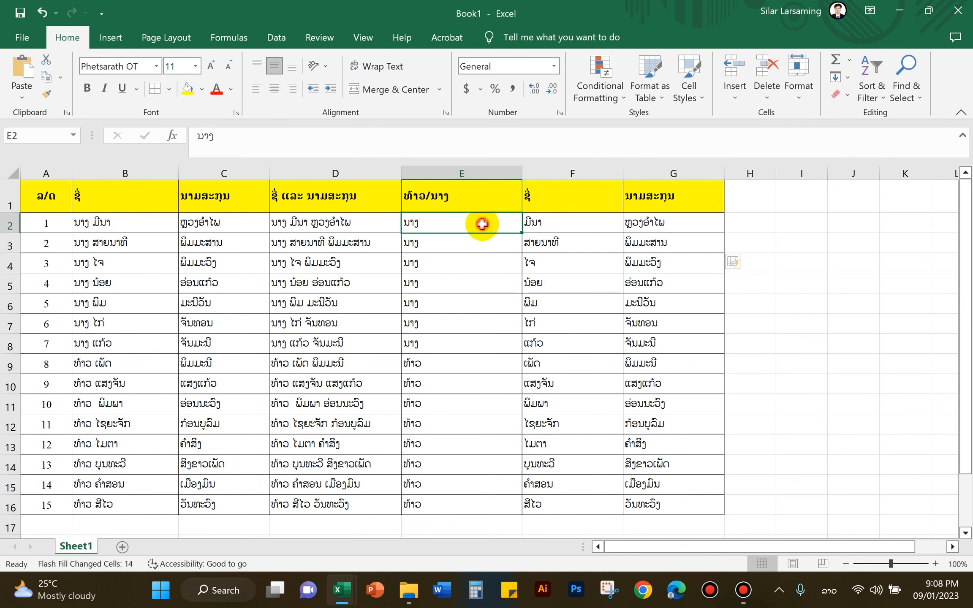
left_click(293, 226)
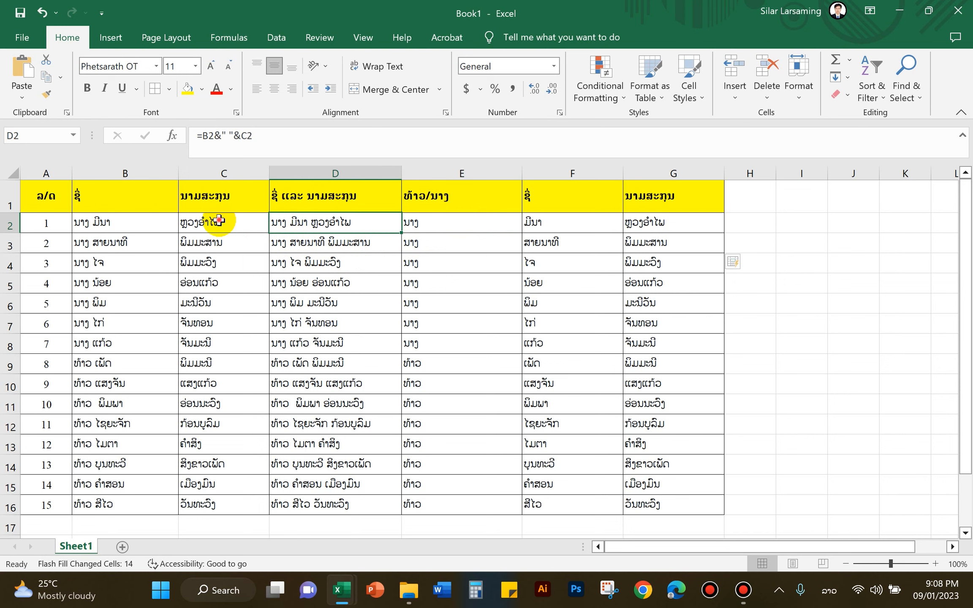
left_click(219, 221)
left_click(98, 225)
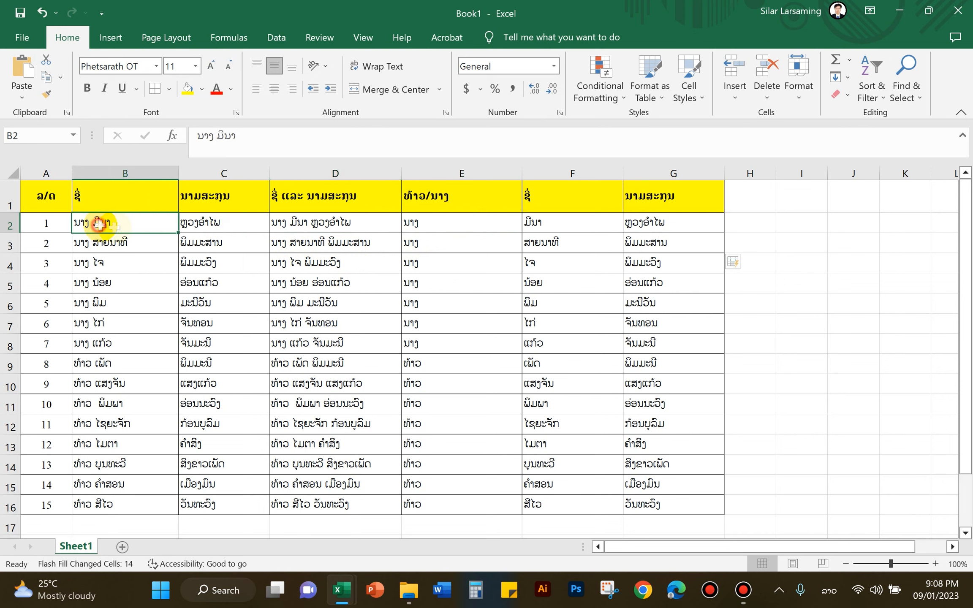
left_click(295, 225)
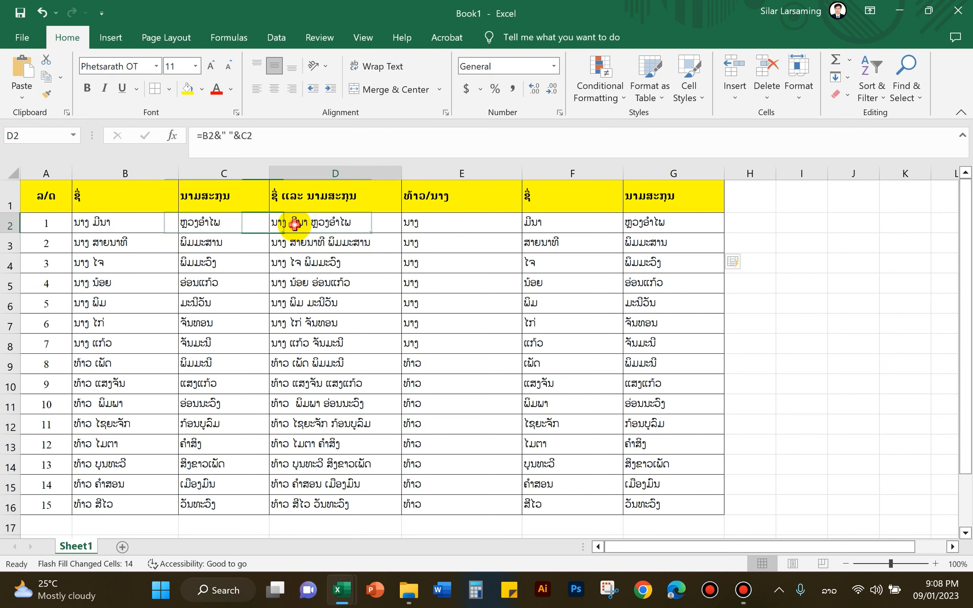
left_click(418, 220)
left_click(562, 226)
left_click(631, 226)
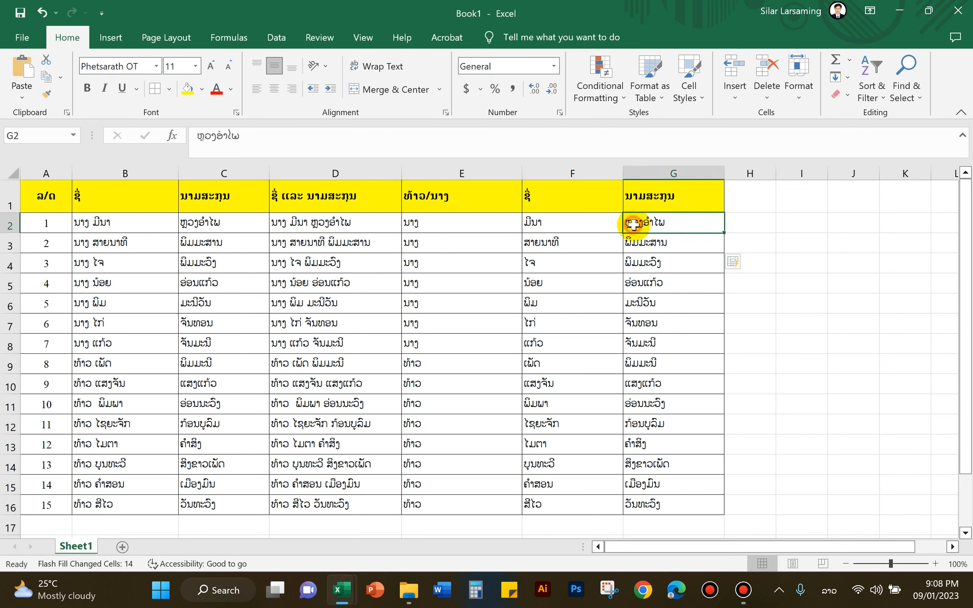
left_click(589, 227)
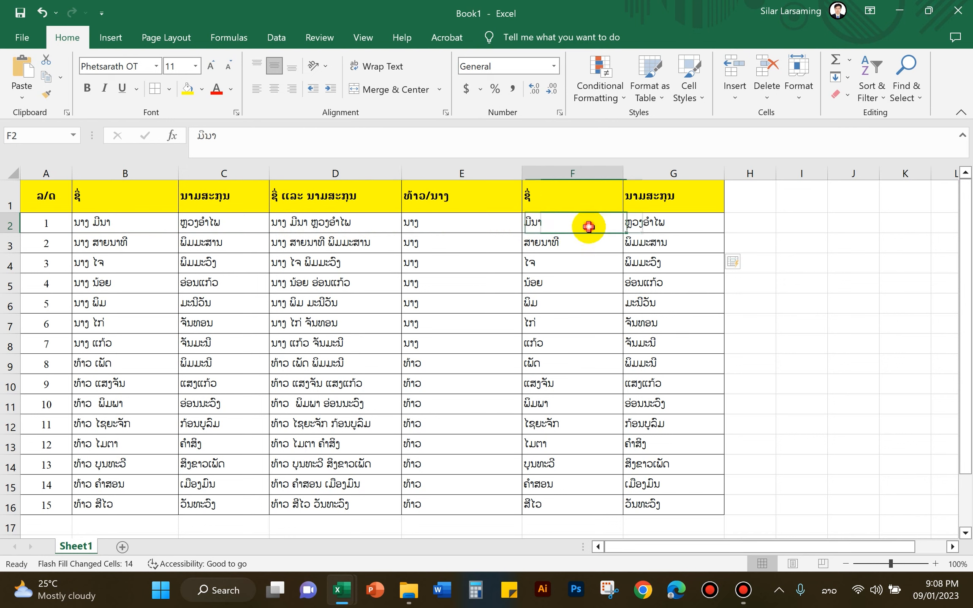
left_click(482, 232)
left_click(589, 285)
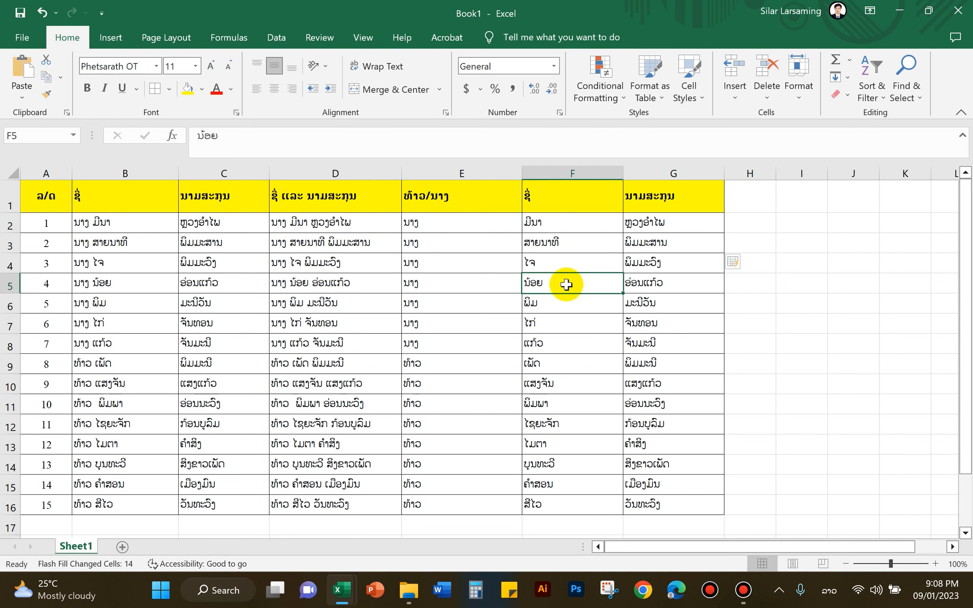
left_click(648, 284)
left_click(651, 258)
left_click(655, 245)
left_click(640, 228)
left_click(555, 226)
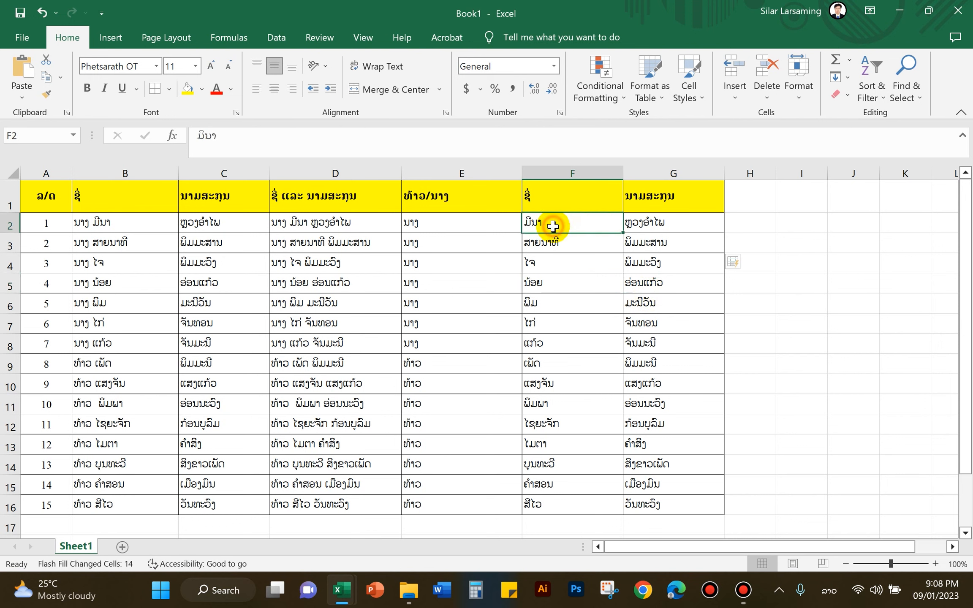
left_click(433, 224)
left_click(609, 267)
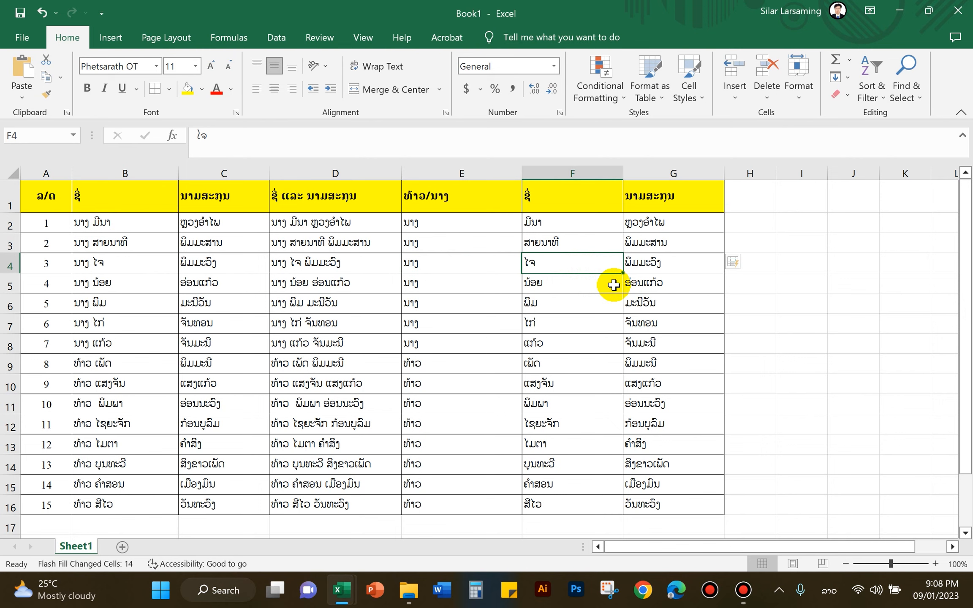
left_click(662, 284)
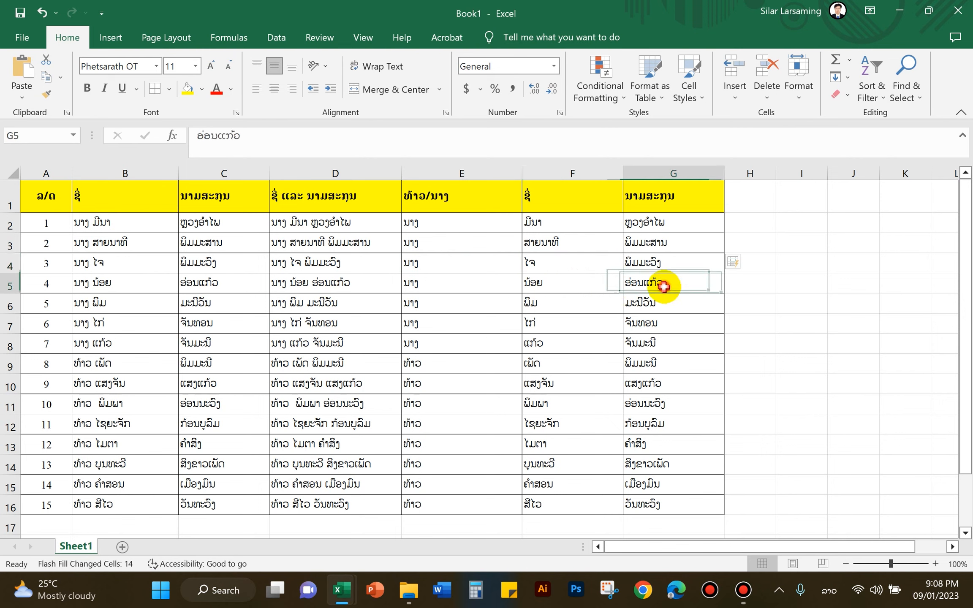
left_click(655, 264)
left_click(676, 245)
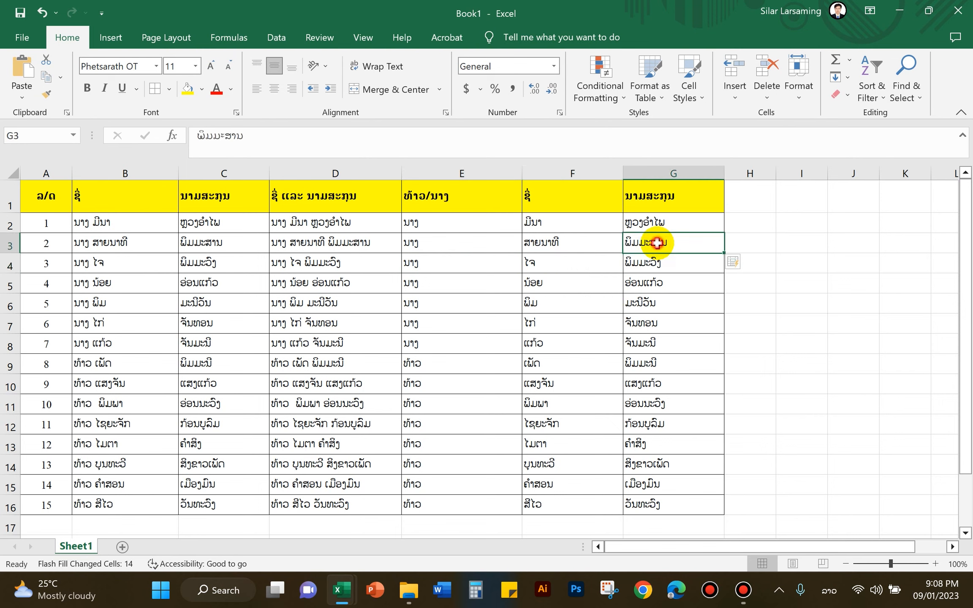
left_click(631, 303)
left_click(561, 311)
left_click(440, 305)
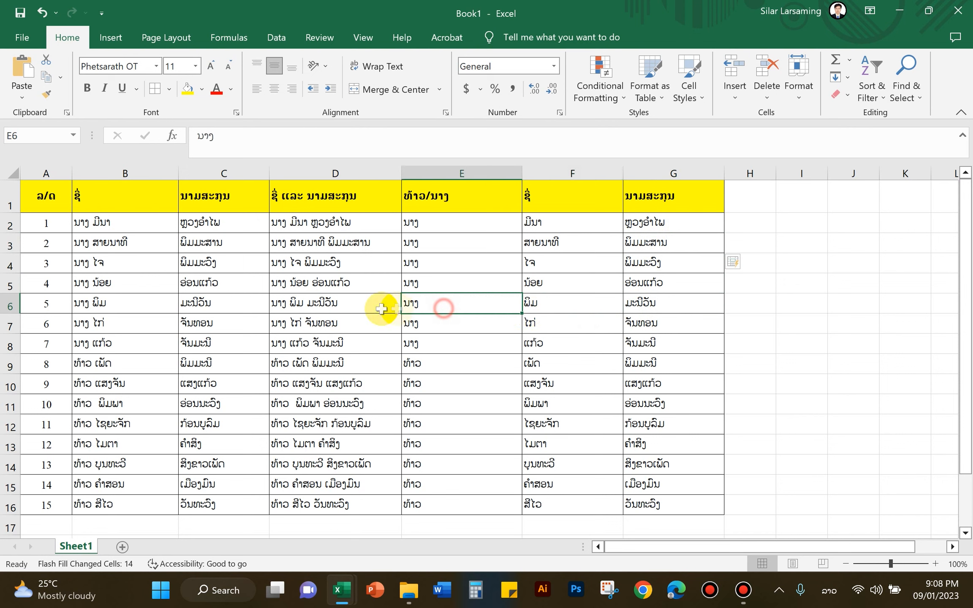
left_click(369, 305)
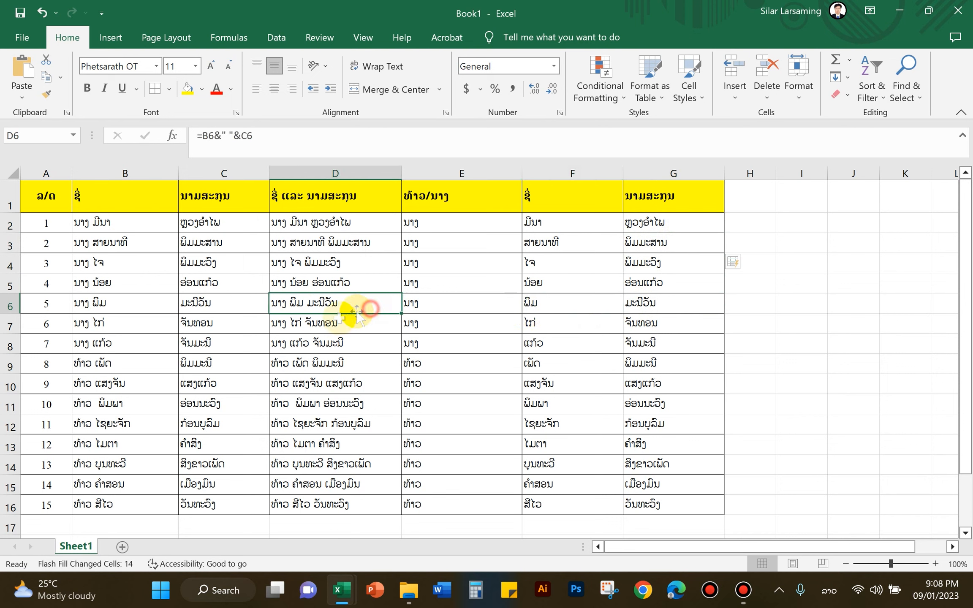
left_click(216, 307)
left_click(152, 300)
left_click(236, 326)
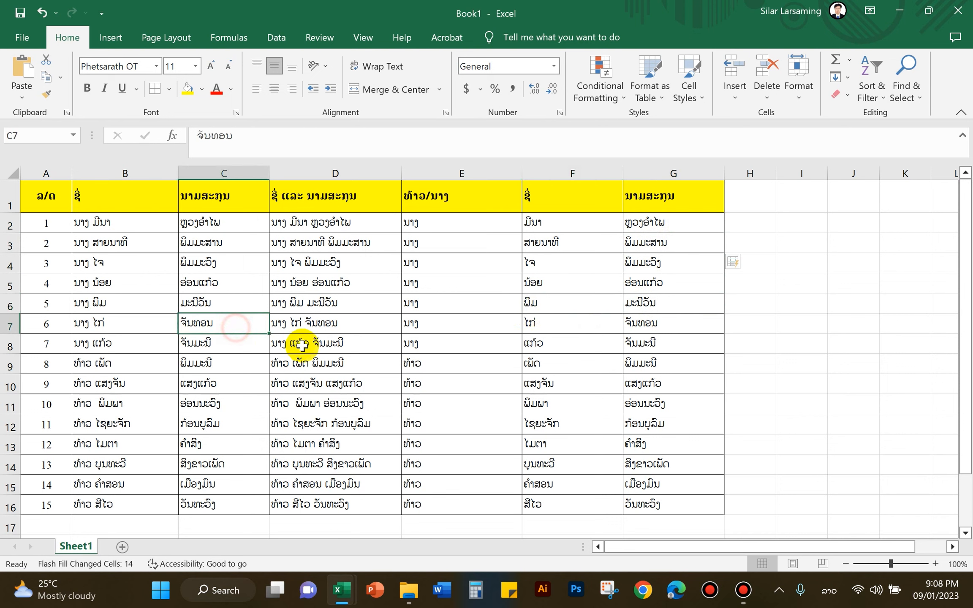
left_click(302, 345)
left_click(451, 349)
left_click(543, 348)
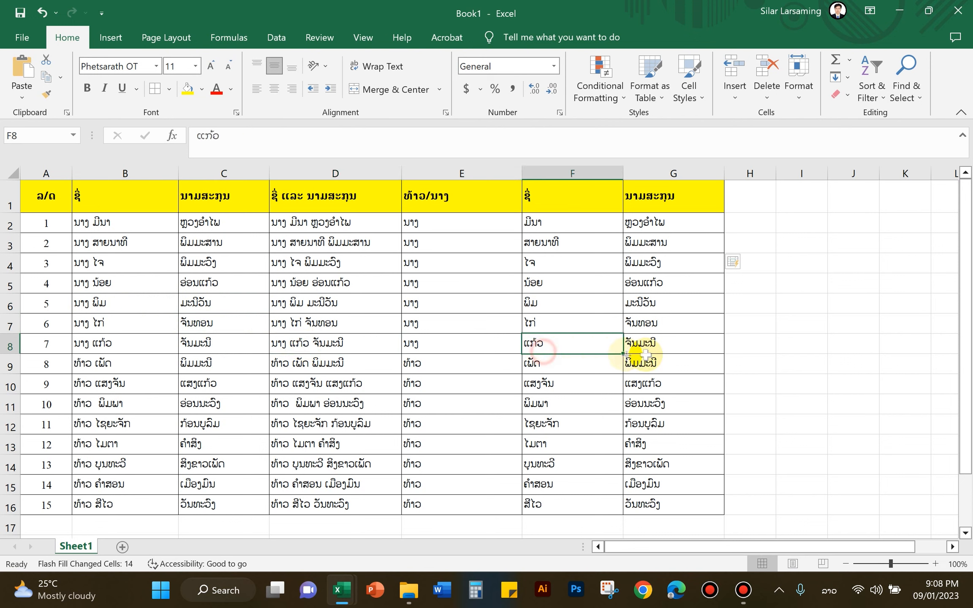
left_click(656, 358)
left_click(660, 345)
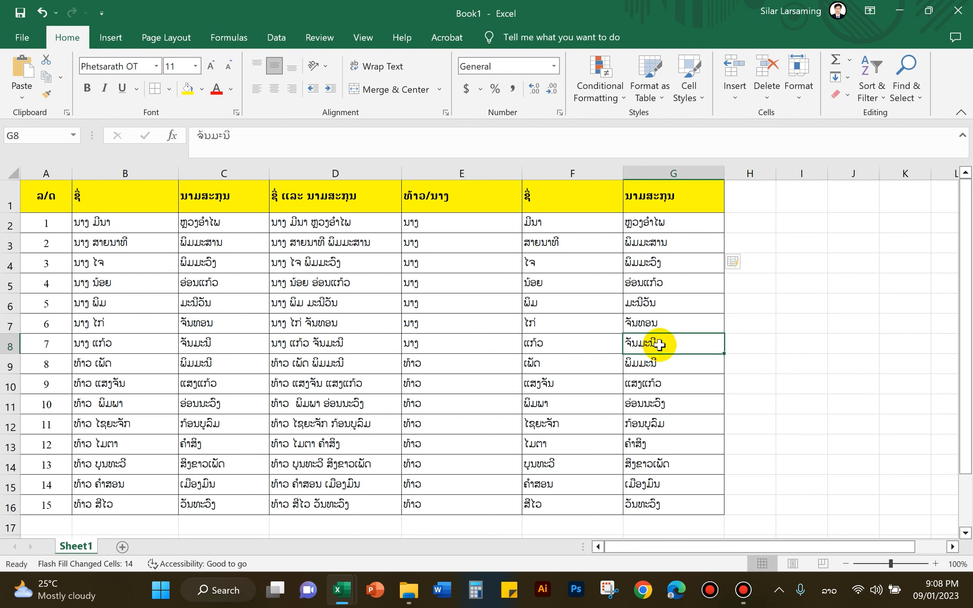
left_click(649, 382)
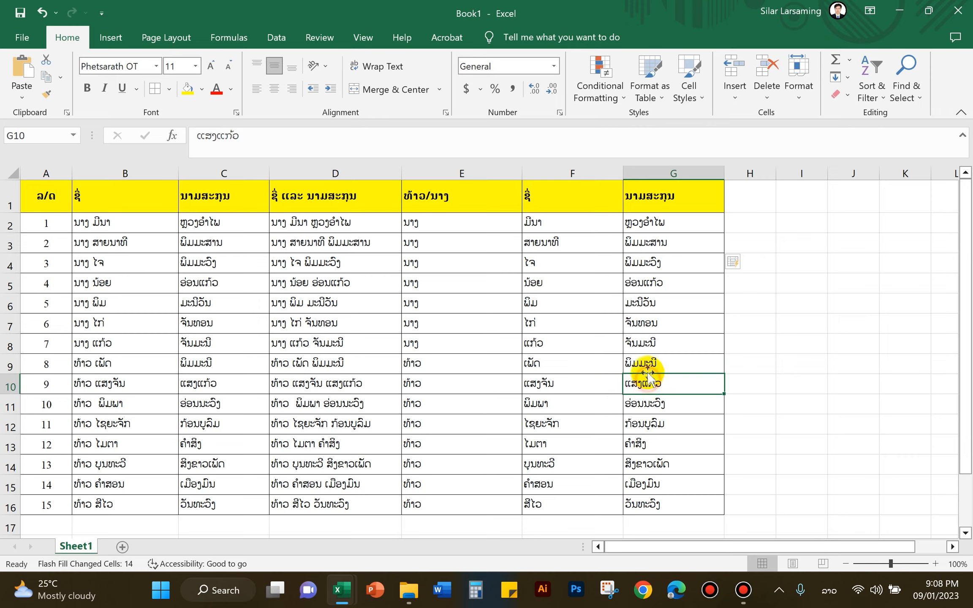